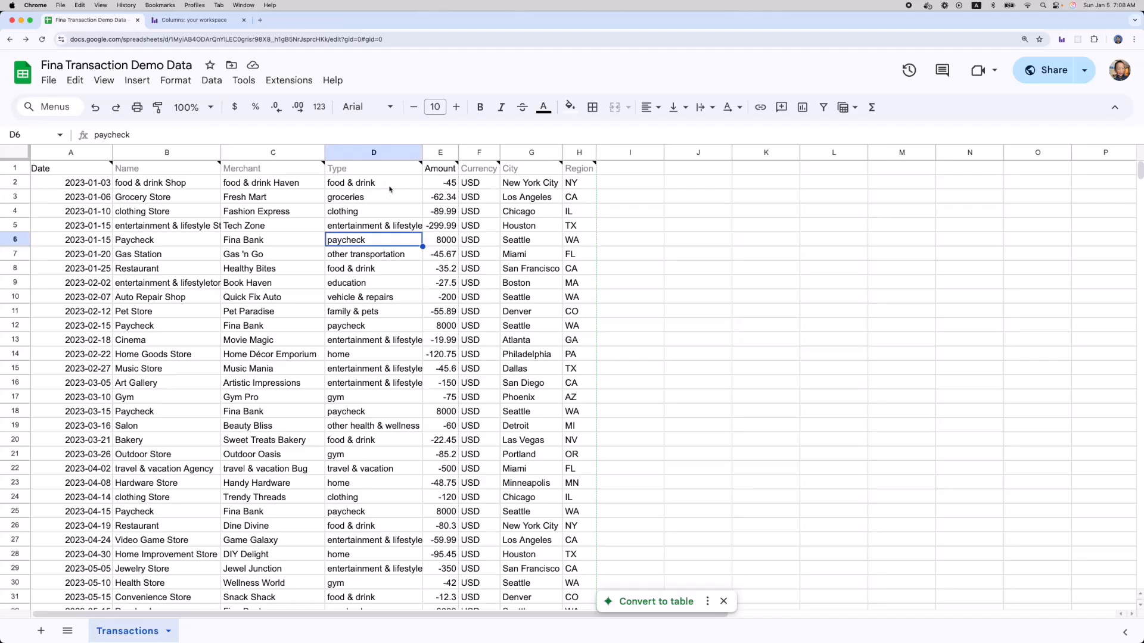
Check the first transaction's Type, Amount, Currency, City and Region, then select the sheet's URL for copying.
{"action": "left_click", "coordinate": [384, 186]}
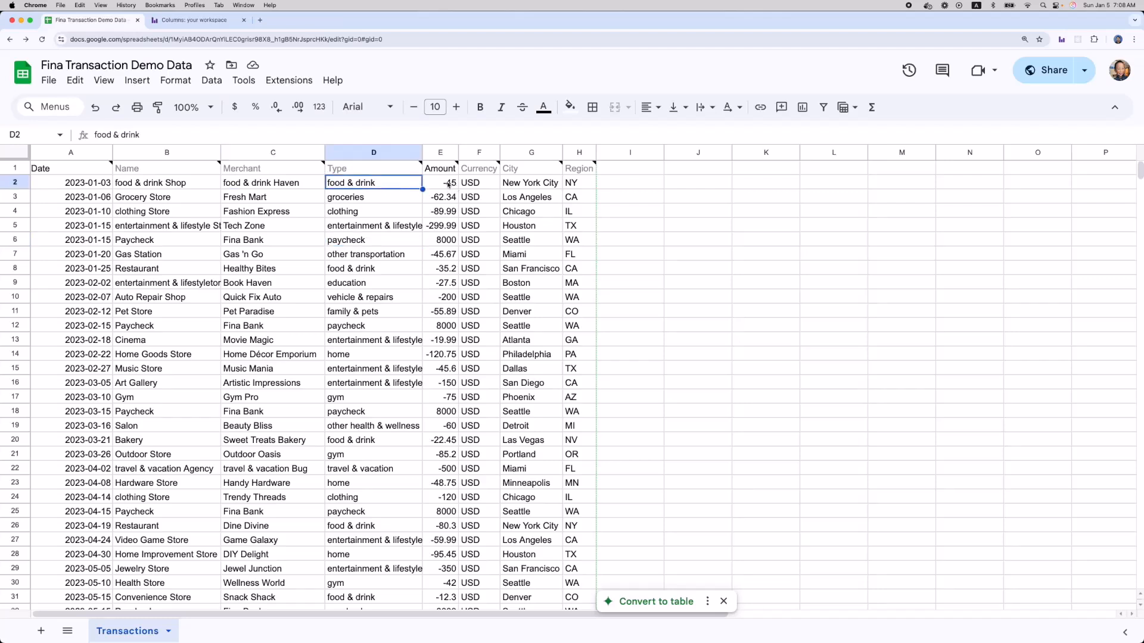
{"action": "left_click", "coordinate": [449, 185]}
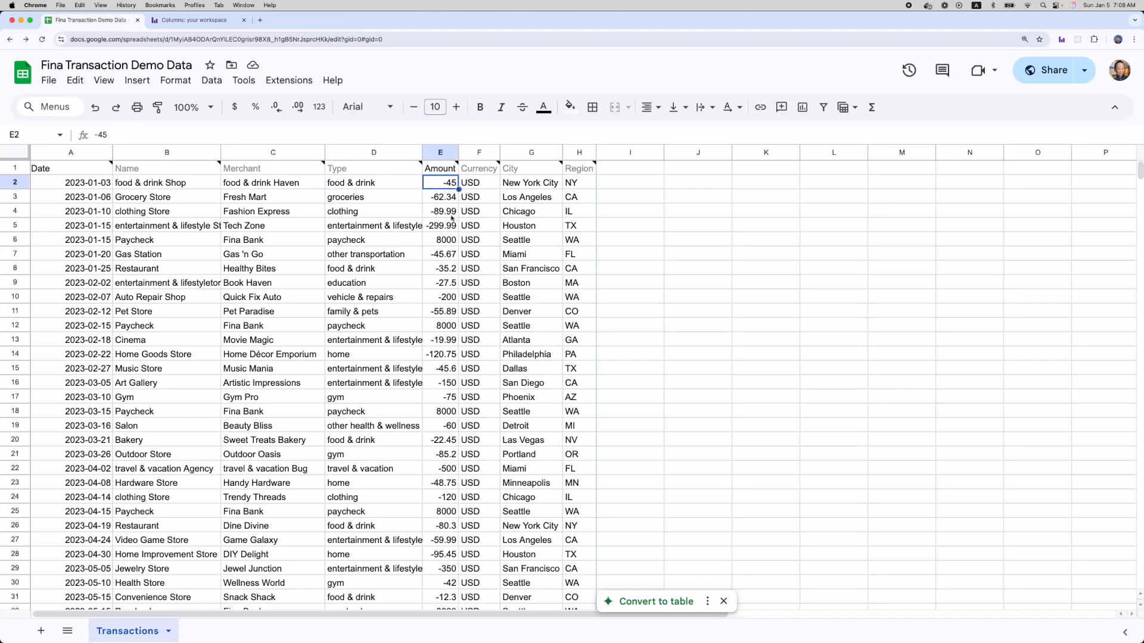
{"action": "left_click", "coordinate": [484, 186]}
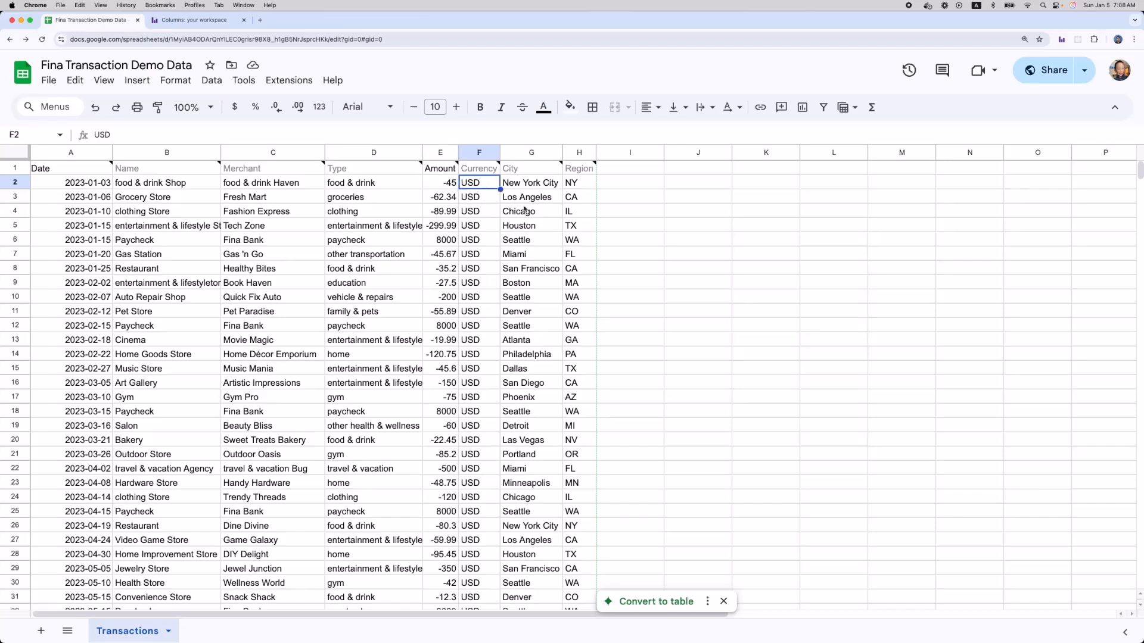
{"action": "left_click", "coordinate": [540, 186]}
{"action": "left_click", "coordinate": [583, 186]}
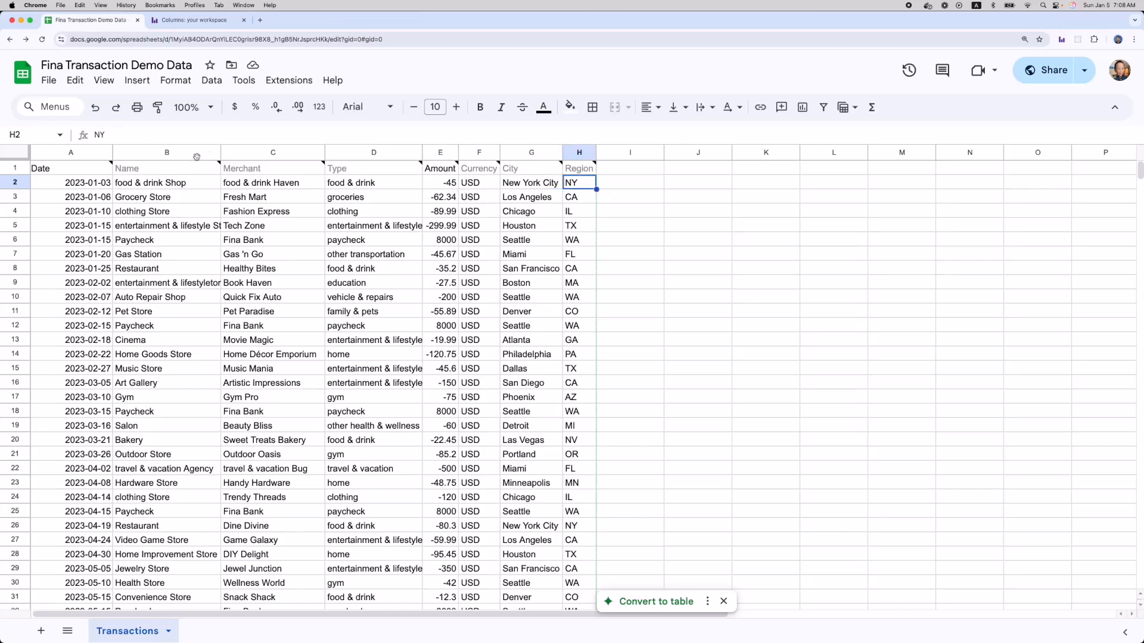
{"action": "left_click", "coordinate": [261, 38]}
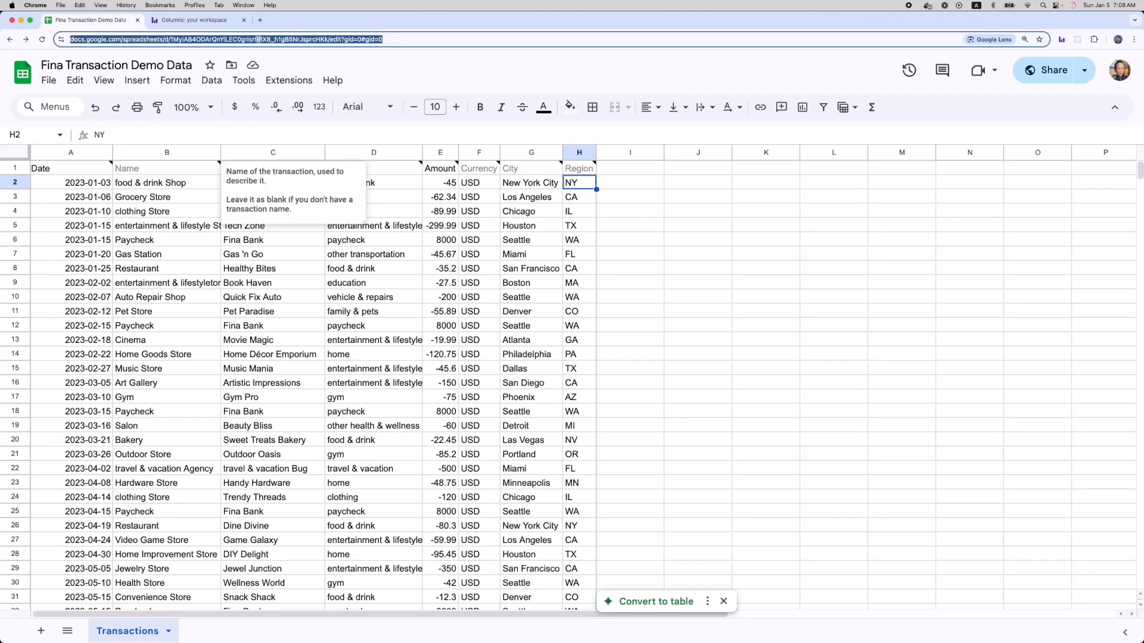
Start a new story in Columns.ai with a Google Sheet as its data source.
{"action": "left_click", "coordinate": [213, 21]}
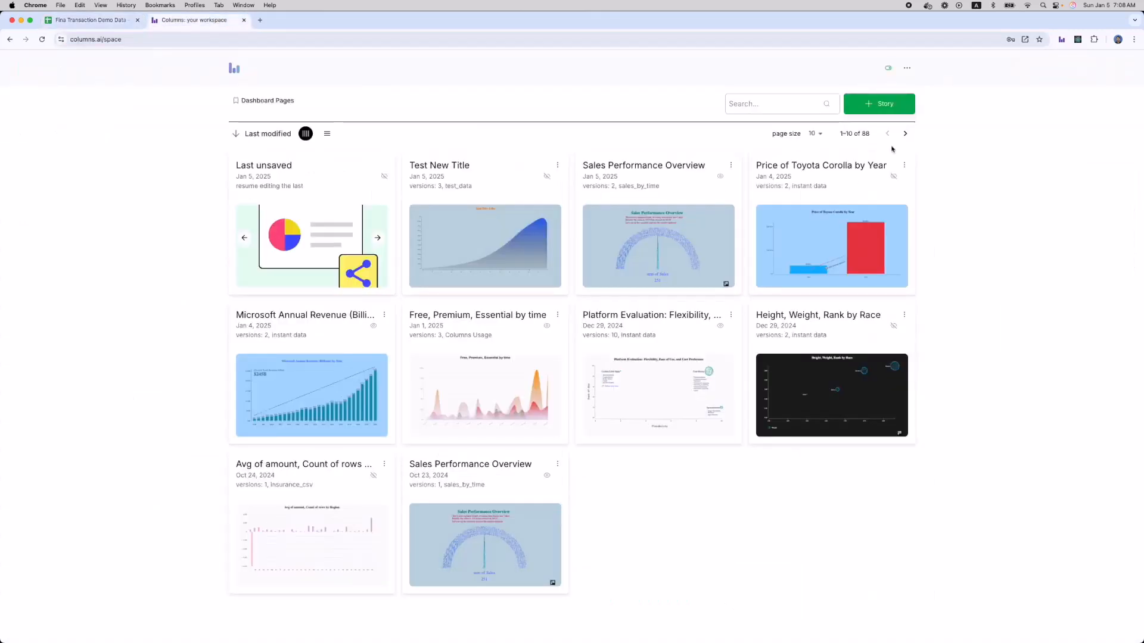
{"action": "left_click", "coordinate": [887, 104]}
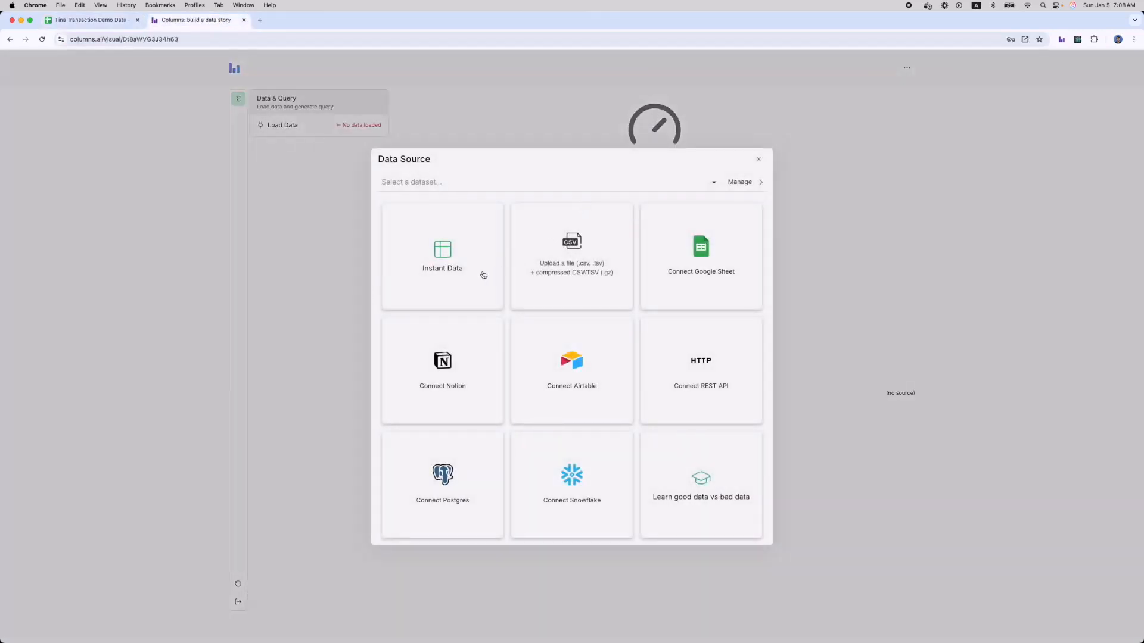
{"action": "left_click", "coordinate": [702, 260]}
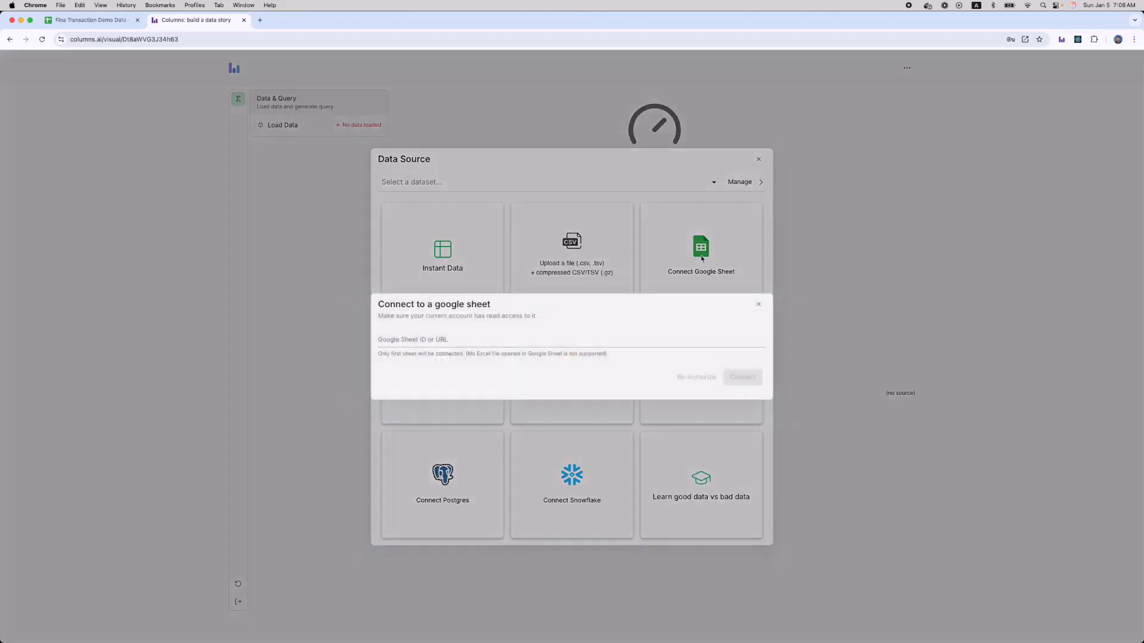
Paste the copied sheet URL, choose anyone-with-the-link access, and connect the sheet.
{"action": "left_click", "coordinate": [499, 344]}
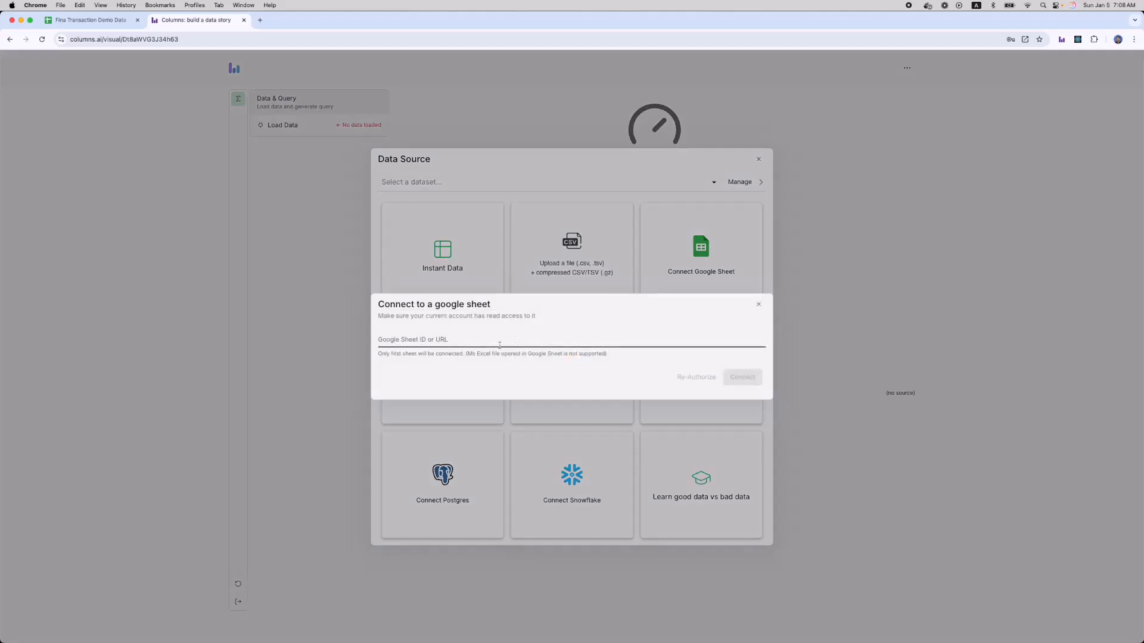
{"action": "left_click", "coordinate": [454, 340]}
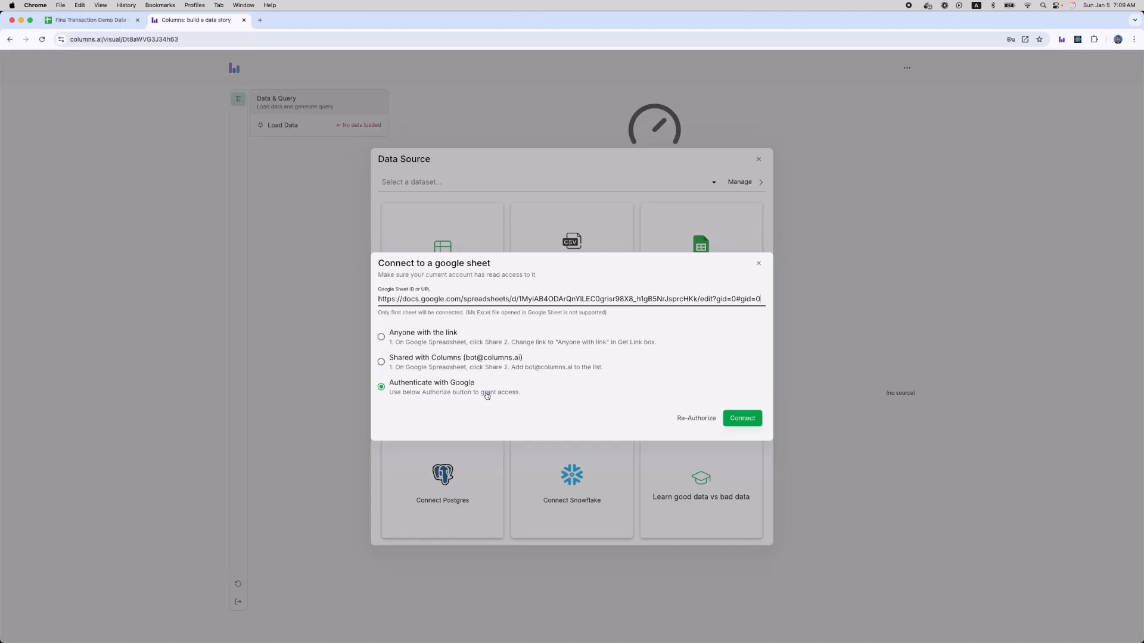
{"action": "left_click", "coordinate": [431, 335]}
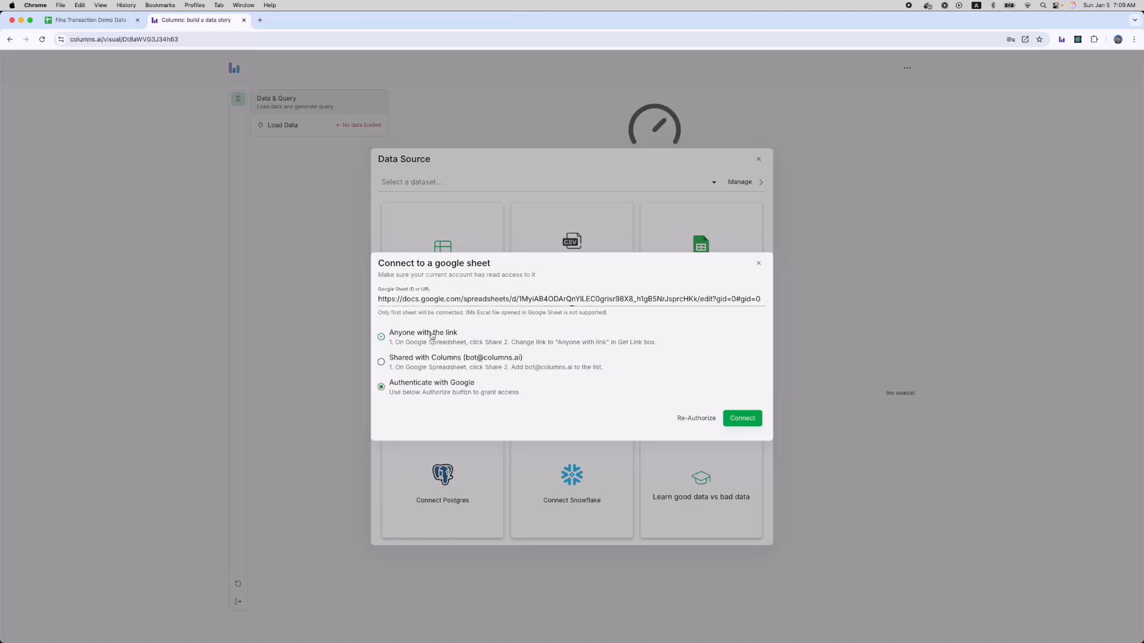
{"action": "left_click", "coordinate": [743, 421]}
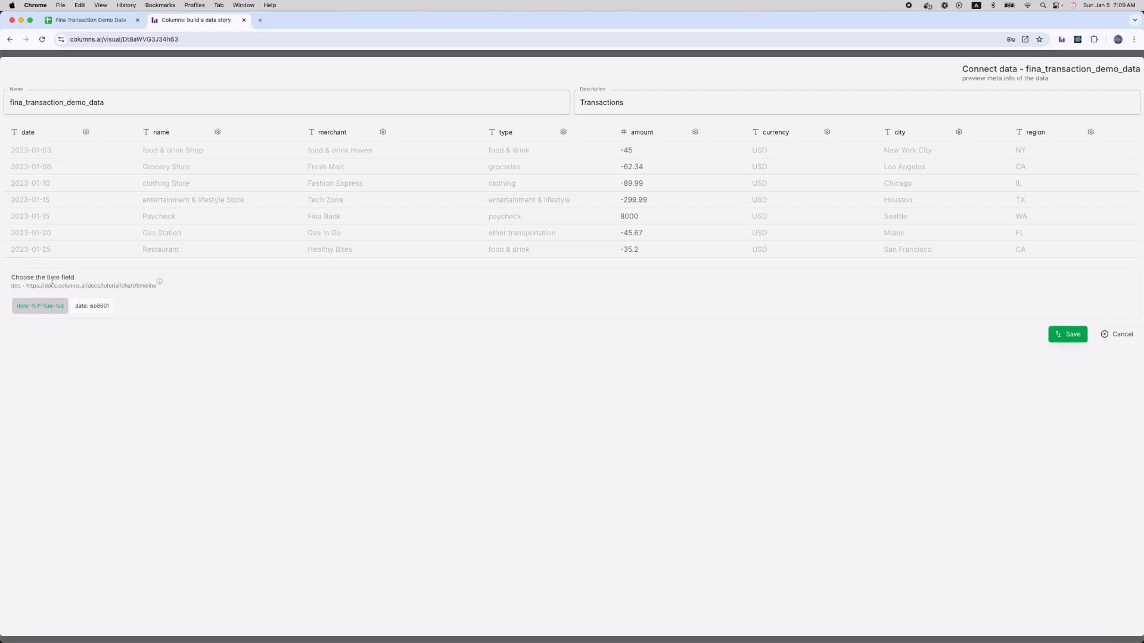
Save the fina_transaction_demo_data dataset from the Connect data preview.
{"action": "left_click", "coordinate": [1070, 335]}
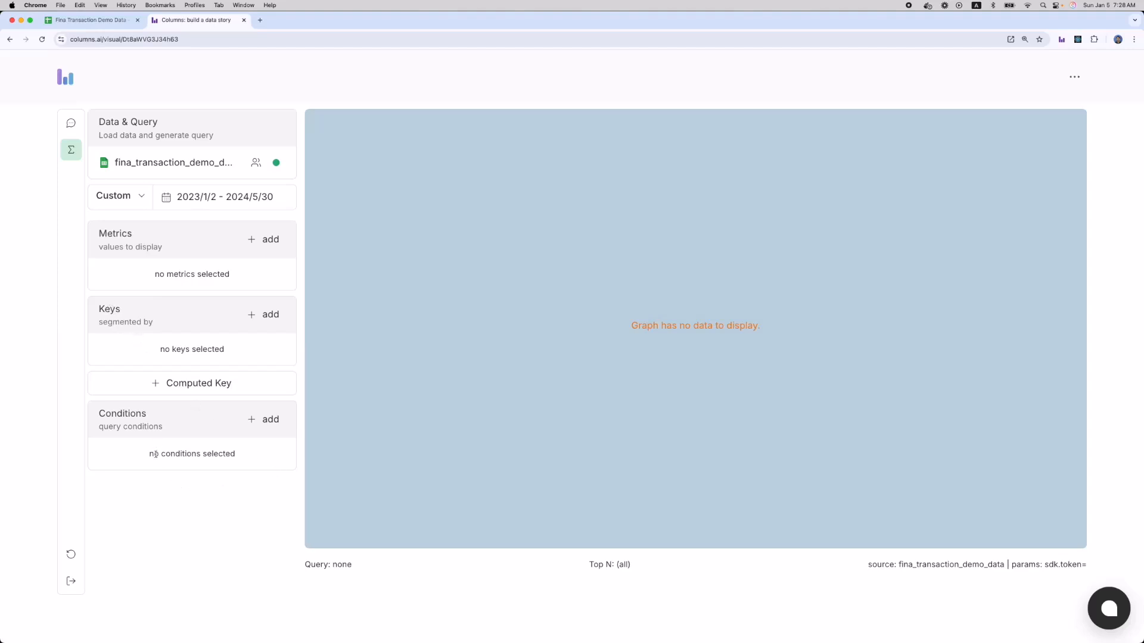
Ask Columns AI for visualization ideas, then submit the Radar Chart suggestion's description as a question.
{"action": "left_click", "coordinate": [71, 123]}
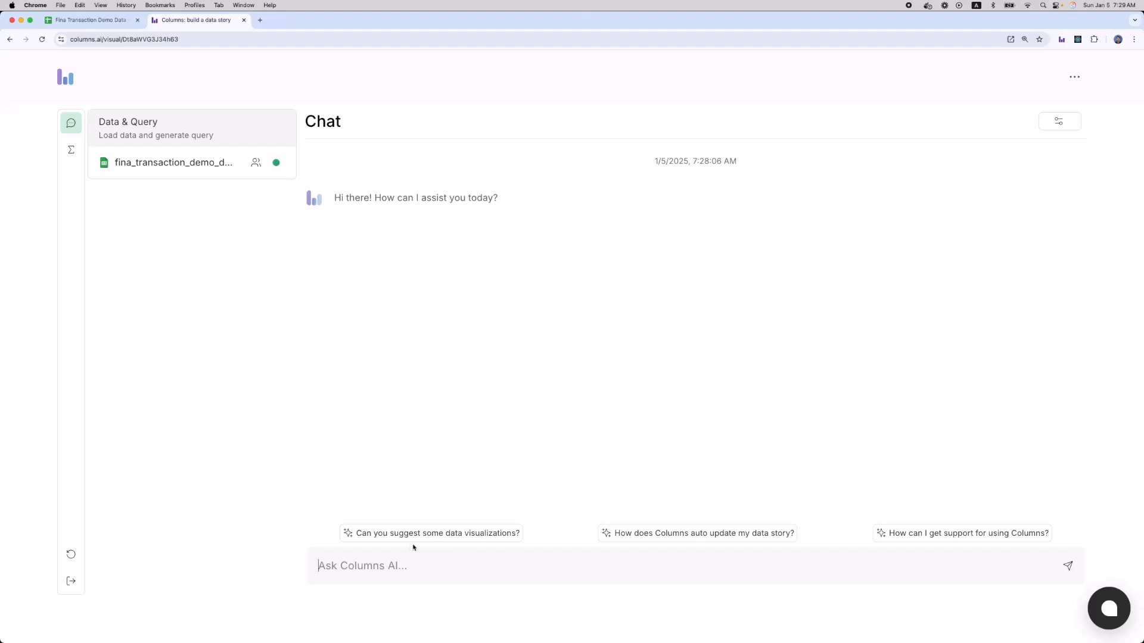
{"action": "left_click", "coordinate": [388, 536]}
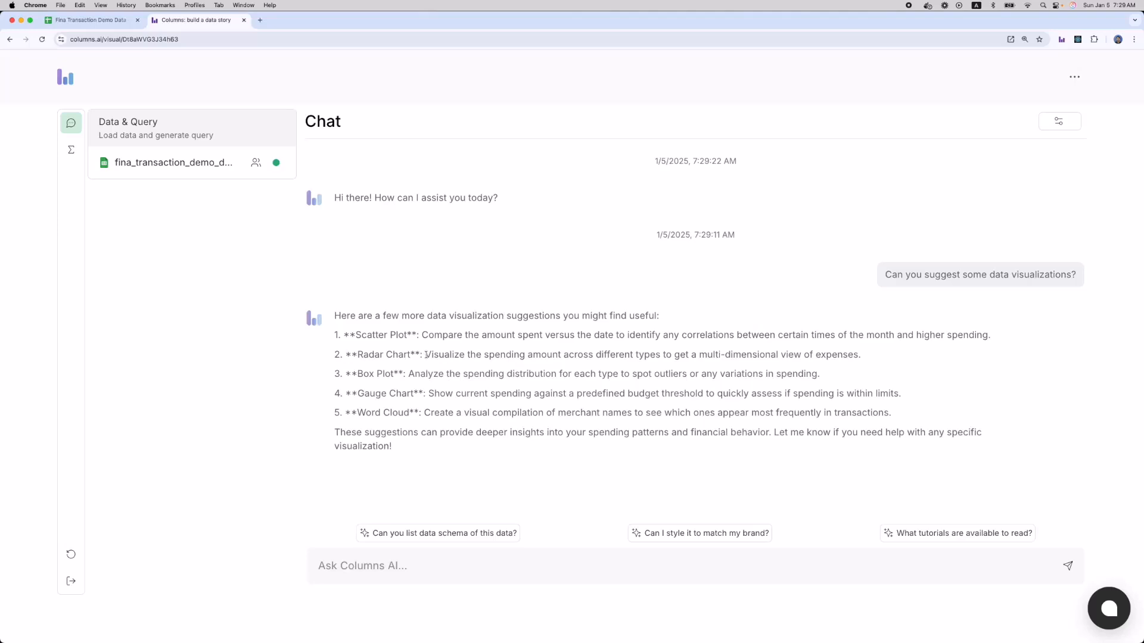
{"action": "left_click_drag", "start_coordinate": [426, 356], "coordinate": [865, 358]}
{"action": "key", "text": "super+c"}
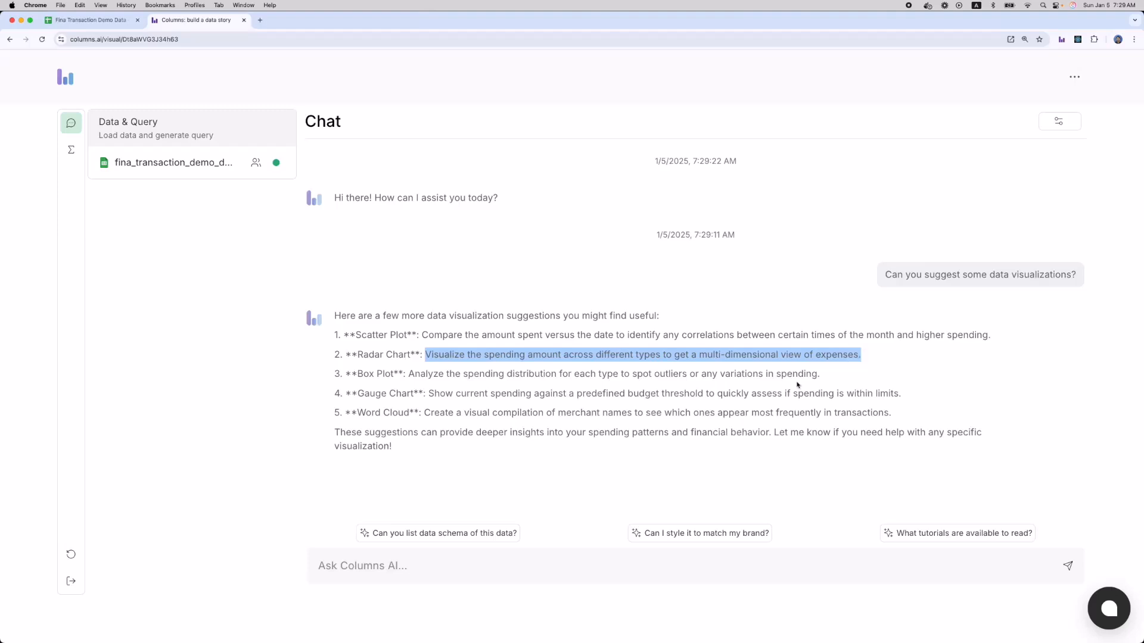
{"action": "left_click", "coordinate": [509, 571]}
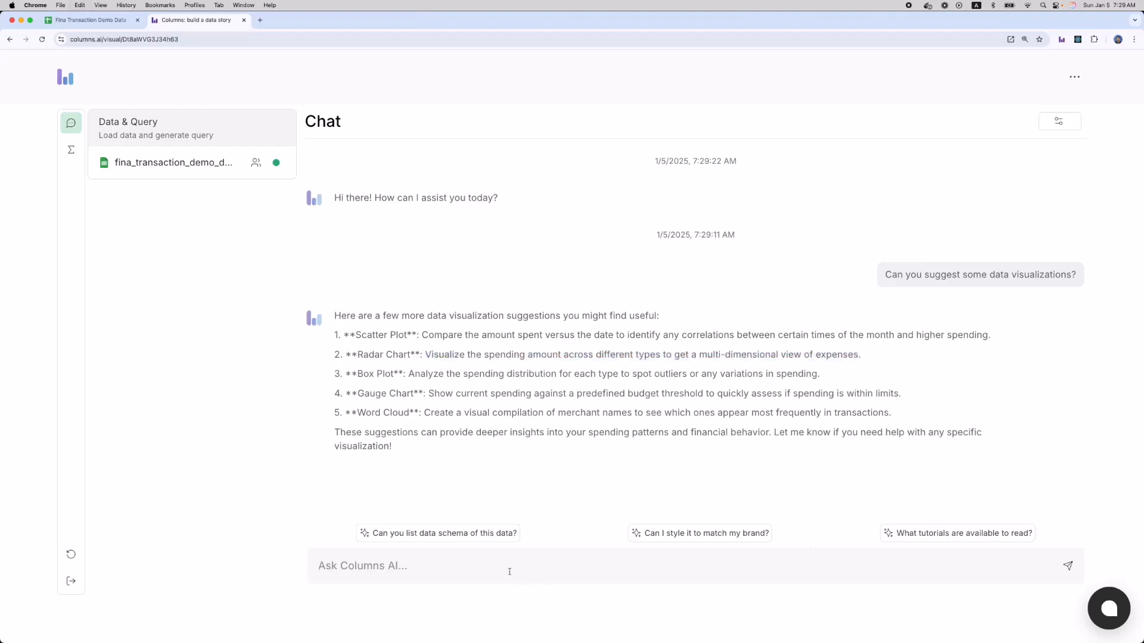
{"action": "key", "text": "super+v"}
{"action": "key", "text": "Return"}
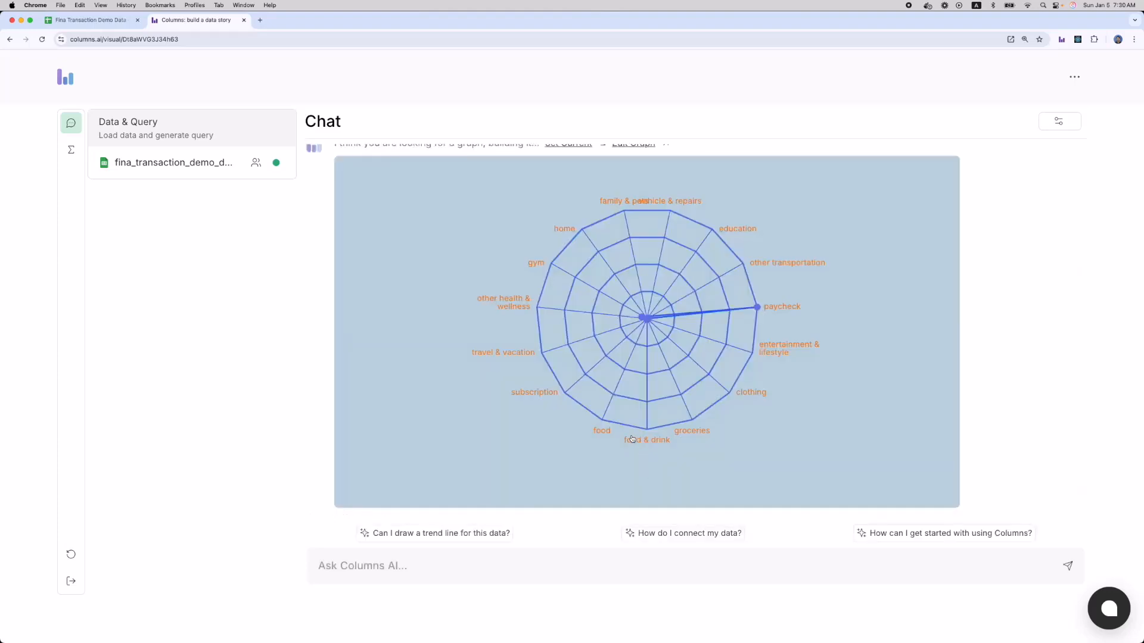
Scroll the AI chat to the Sum of amount by Type radar chart.
{"action": "scroll", "coordinate": [632, 439], "scroll_direction": "up", "scroll_amount": 2}
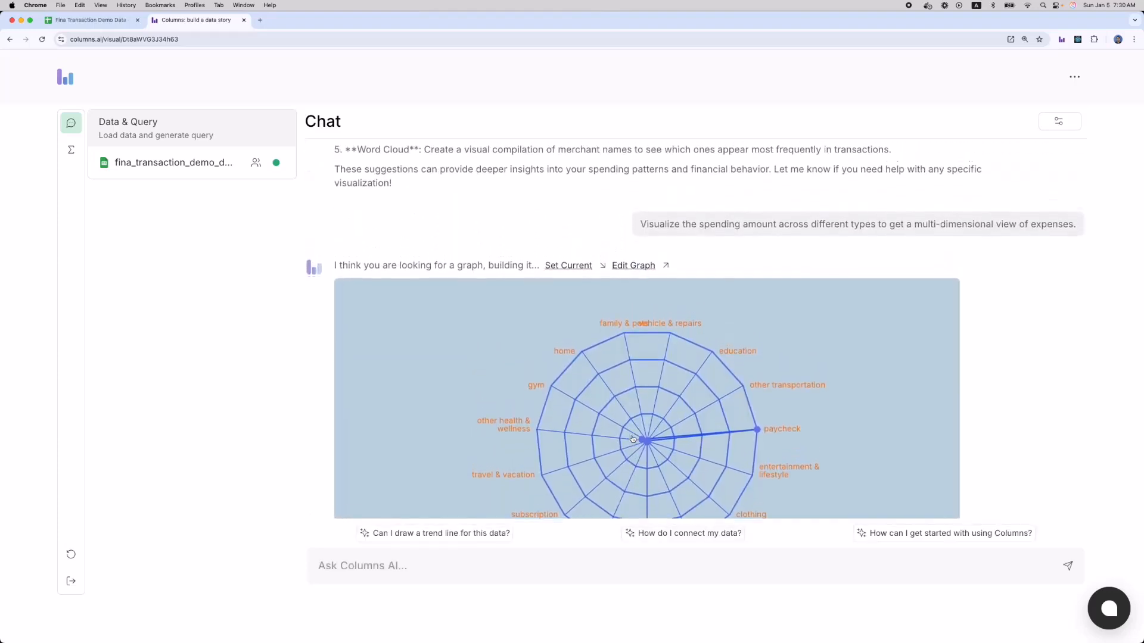
{"action": "scroll", "coordinate": [825, 364], "scroll_direction": "up", "scroll_amount": 1}
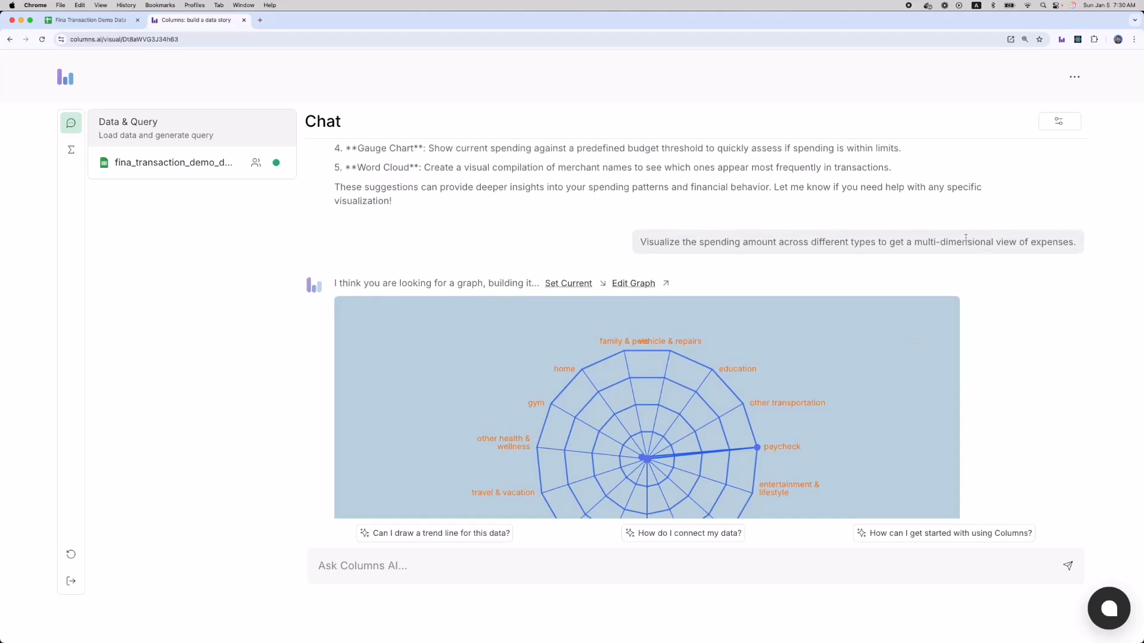
{"action": "scroll", "coordinate": [666, 293], "scroll_direction": "down", "scroll_amount": 3}
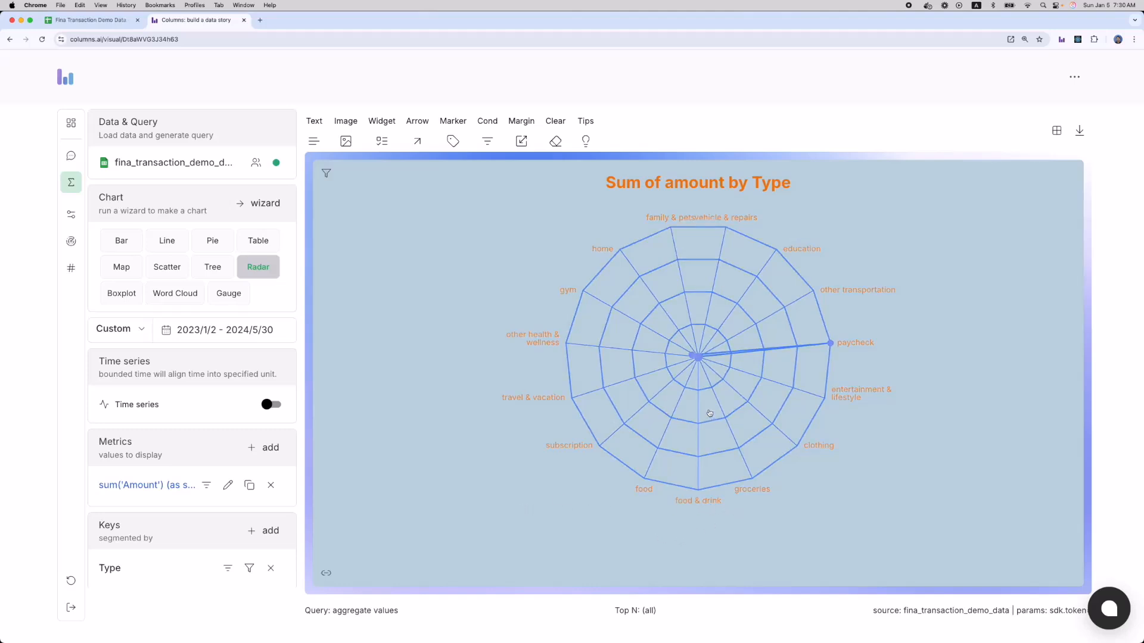
Shift the radar chart in the canvas and nudge its title lower, then show the general style settings.
{"action": "left_click_drag", "start_coordinate": [710, 404], "coordinate": [700, 434]}
{"action": "left_click", "coordinate": [71, 241]}
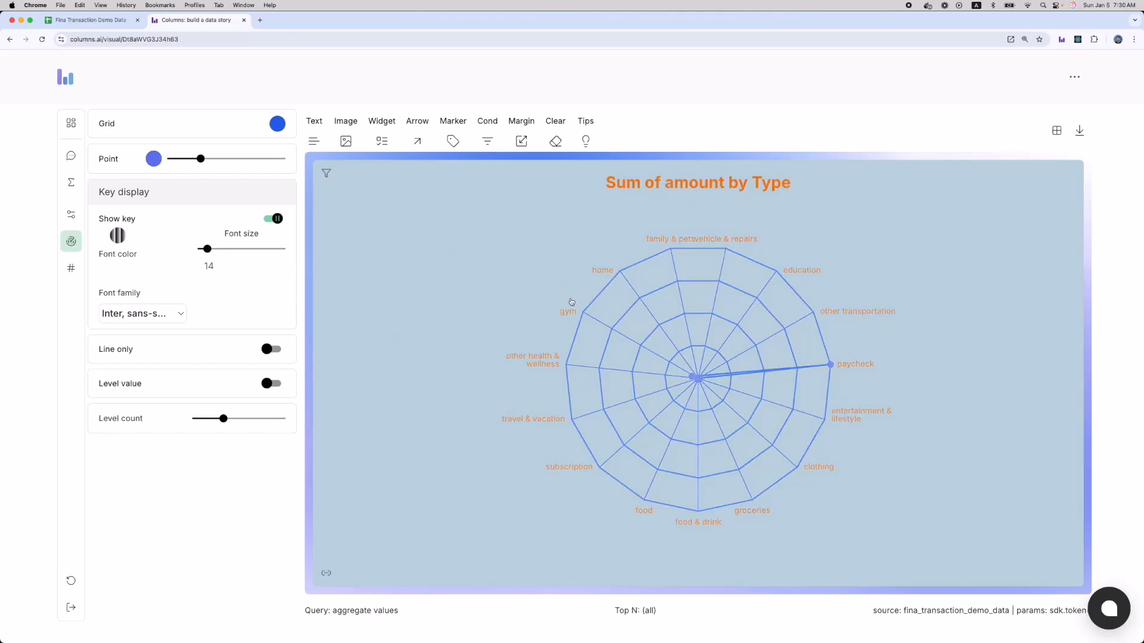
{"action": "mouse_move", "coordinate": [687, 190]}
{"action": "left_mouse_down"}
{"action": "mouse_move", "coordinate": [691, 202]}
{"action": "mouse_move", "coordinate": [664, 199]}
{"action": "left_mouse_up"}
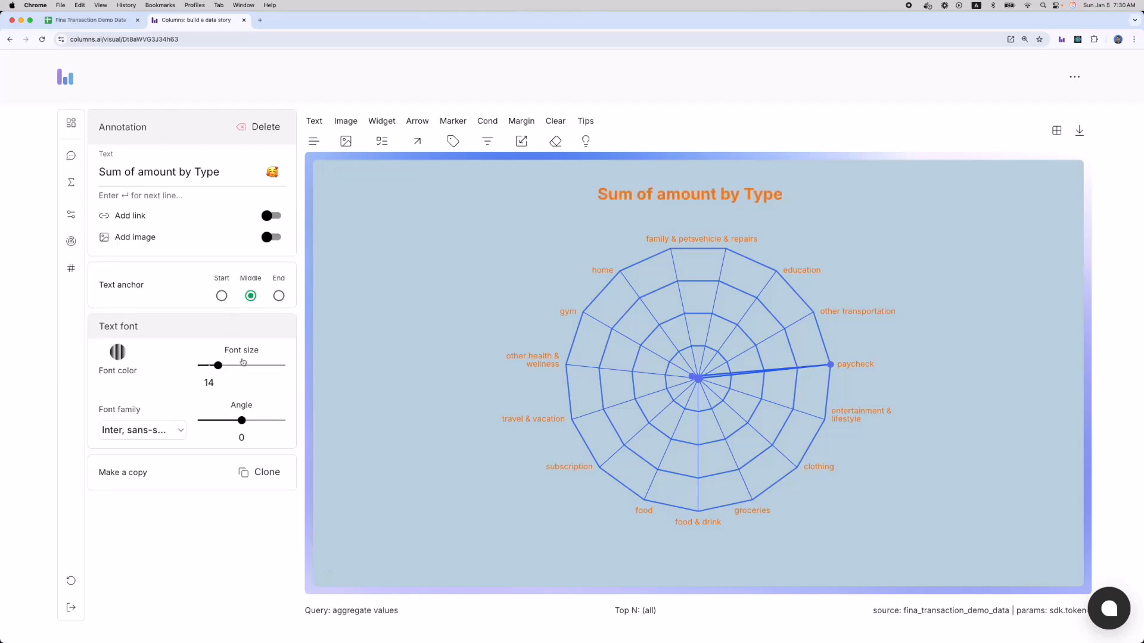
{"action": "left_click", "coordinate": [72, 221]}
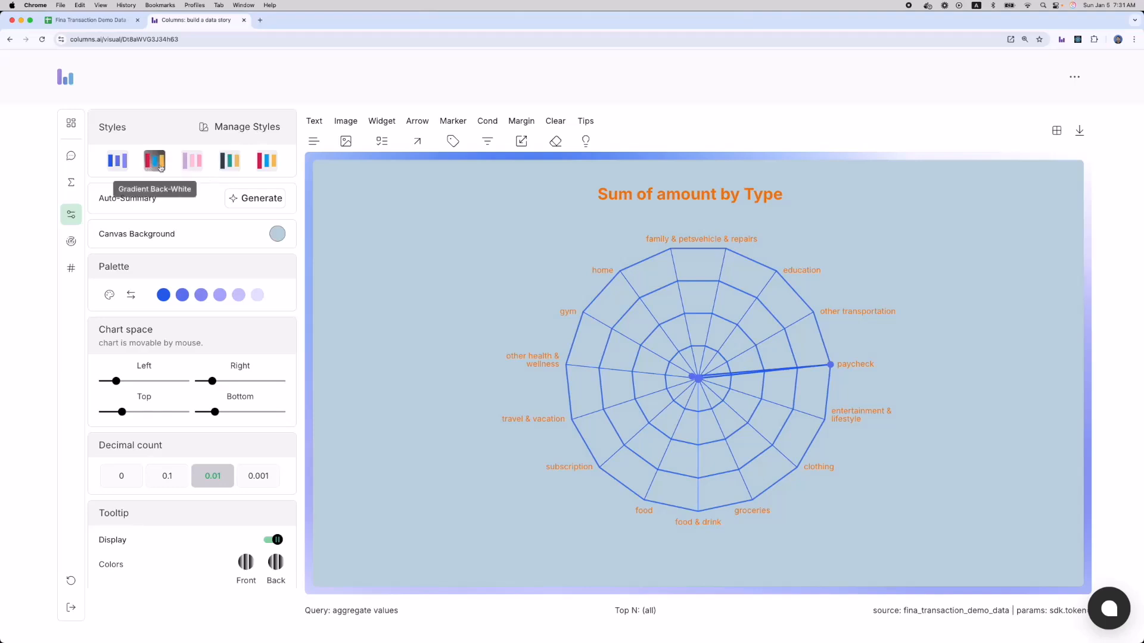
Preview the dark and pink preset styles, then apply the blue preset style.
{"action": "left_click", "coordinate": [231, 169]}
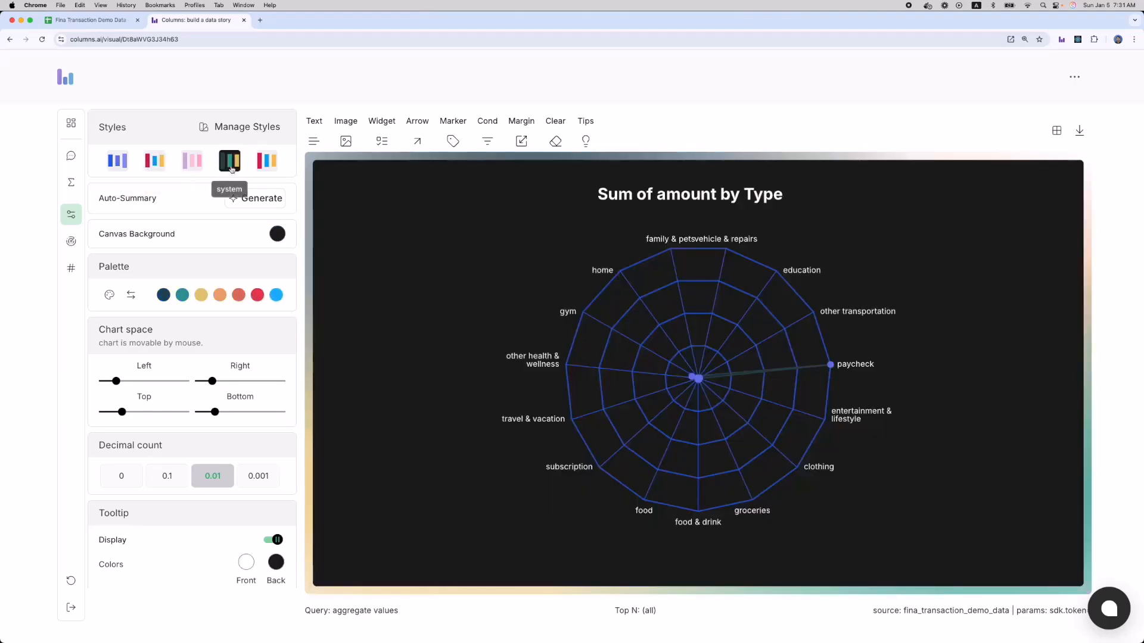
{"action": "left_click", "coordinate": [191, 167]}
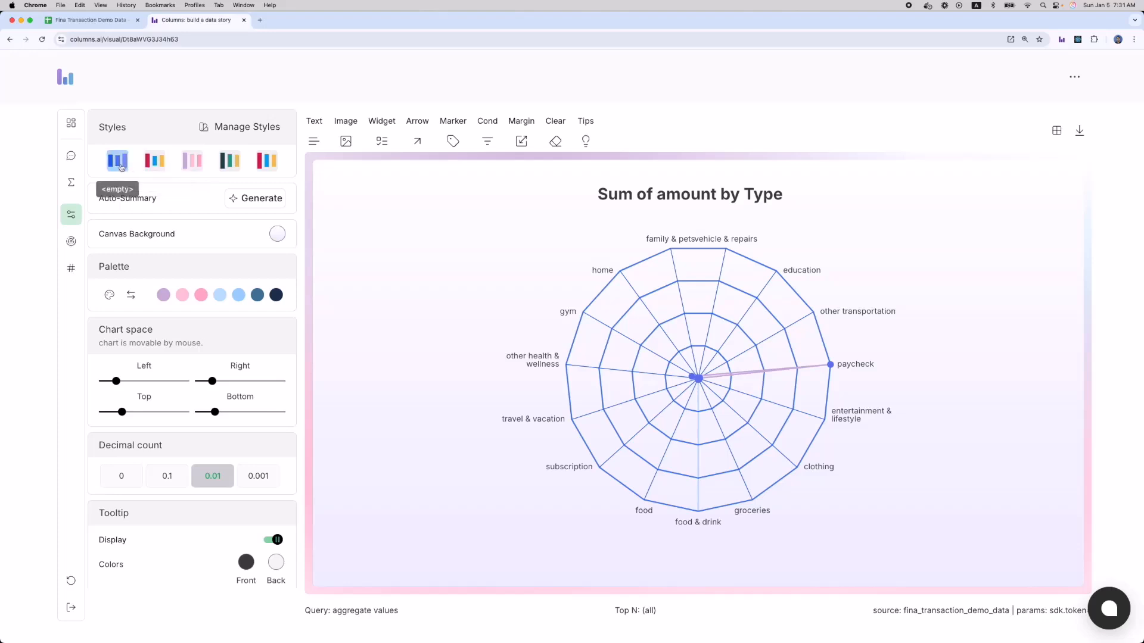
{"action": "left_click", "coordinate": [121, 166]}
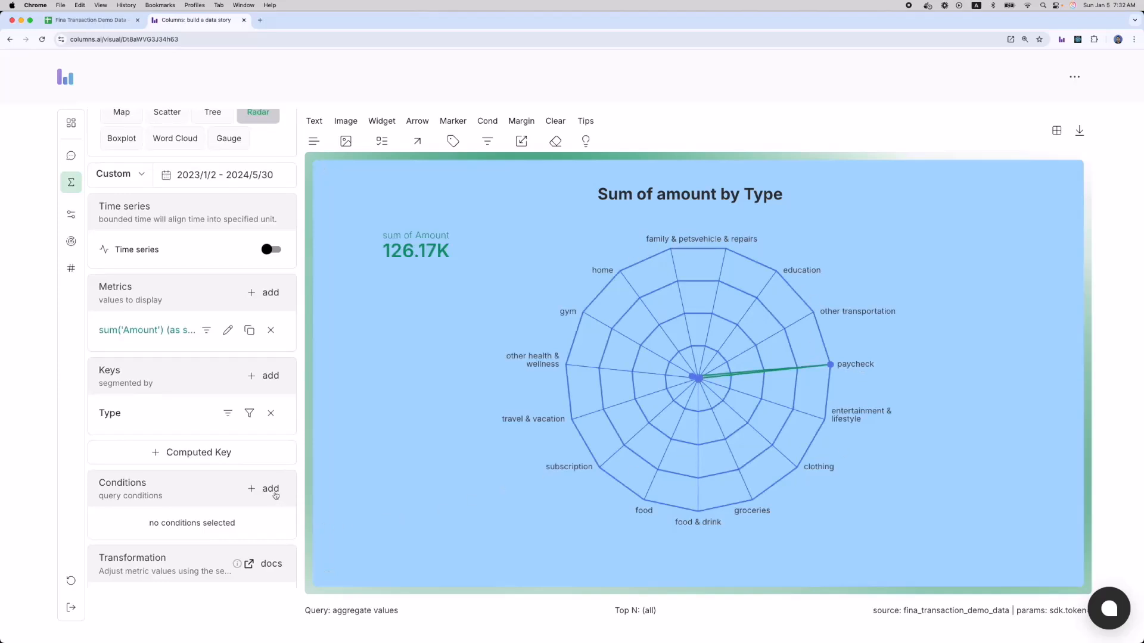
Add a condition so Type is not in paycheck, and apply it.
{"action": "left_click", "coordinate": [270, 491]}
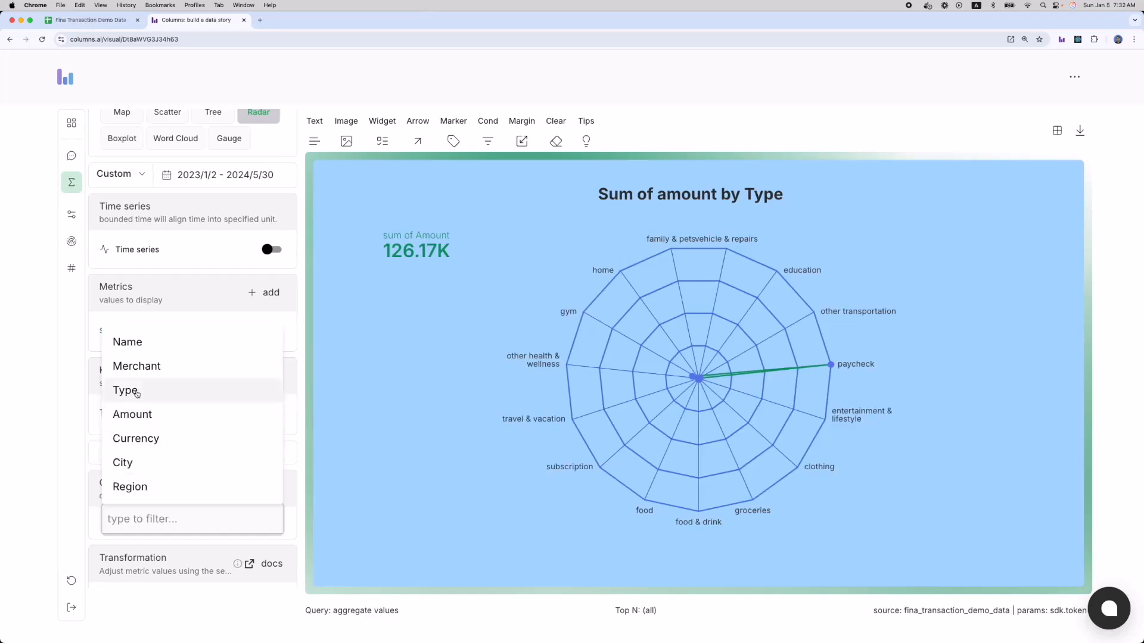
{"action": "left_click", "coordinate": [137, 393]}
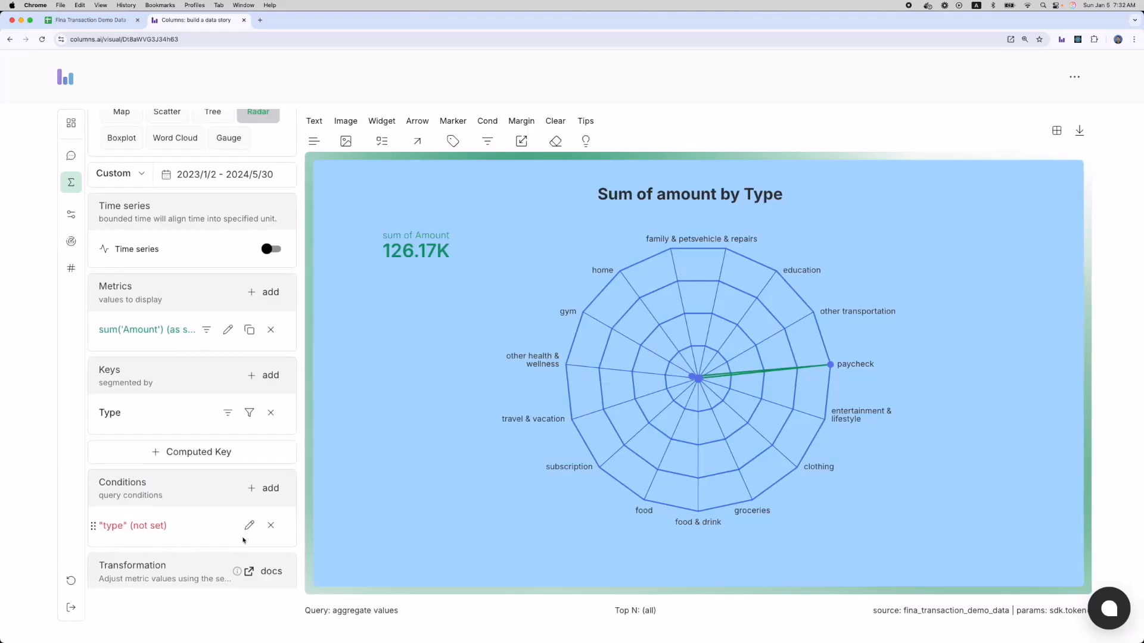
{"action": "left_click", "coordinate": [249, 531]}
{"action": "left_click", "coordinate": [128, 464]}
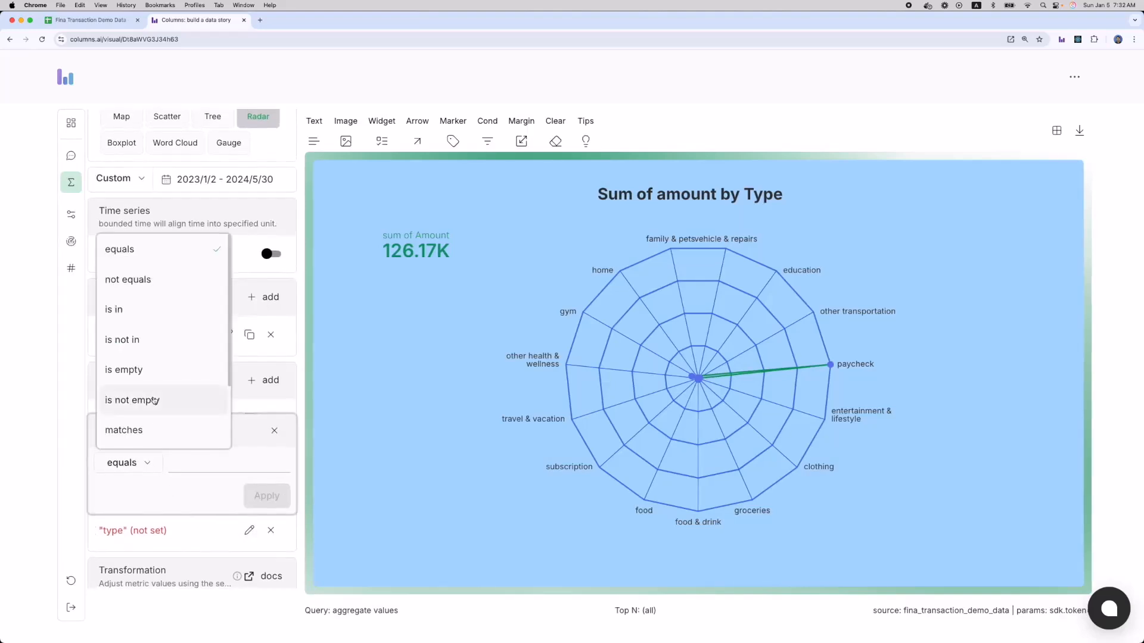
{"action": "left_click", "coordinate": [151, 341]}
{"action": "left_click", "coordinate": [202, 468]}
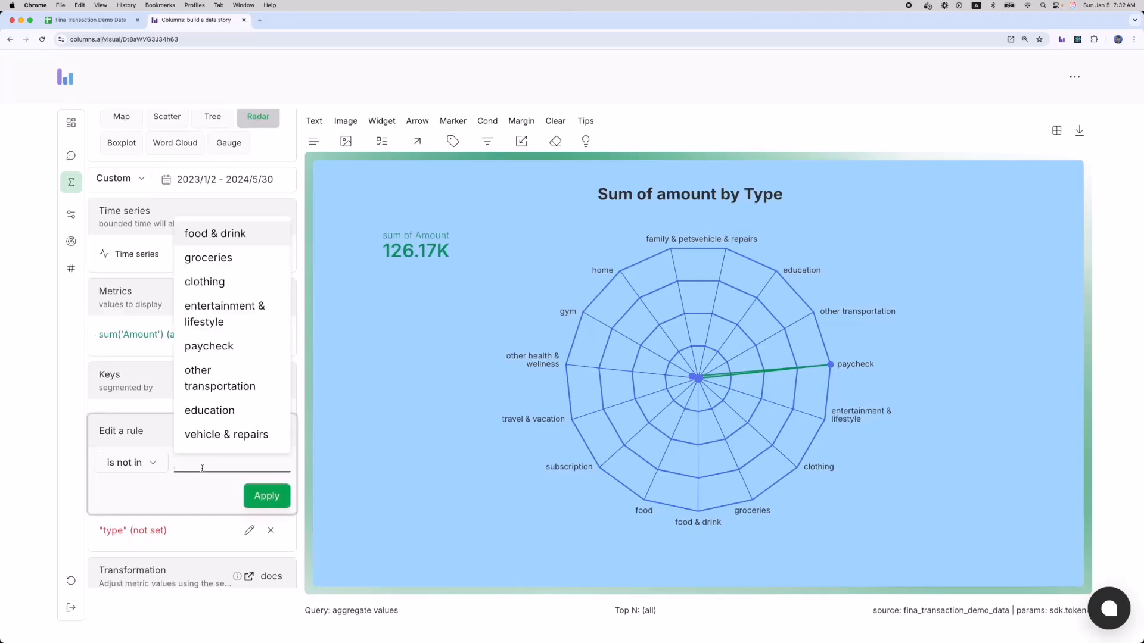
{"action": "left_click", "coordinate": [209, 346]}
{"action": "mouse_move", "coordinate": [852, 368]}
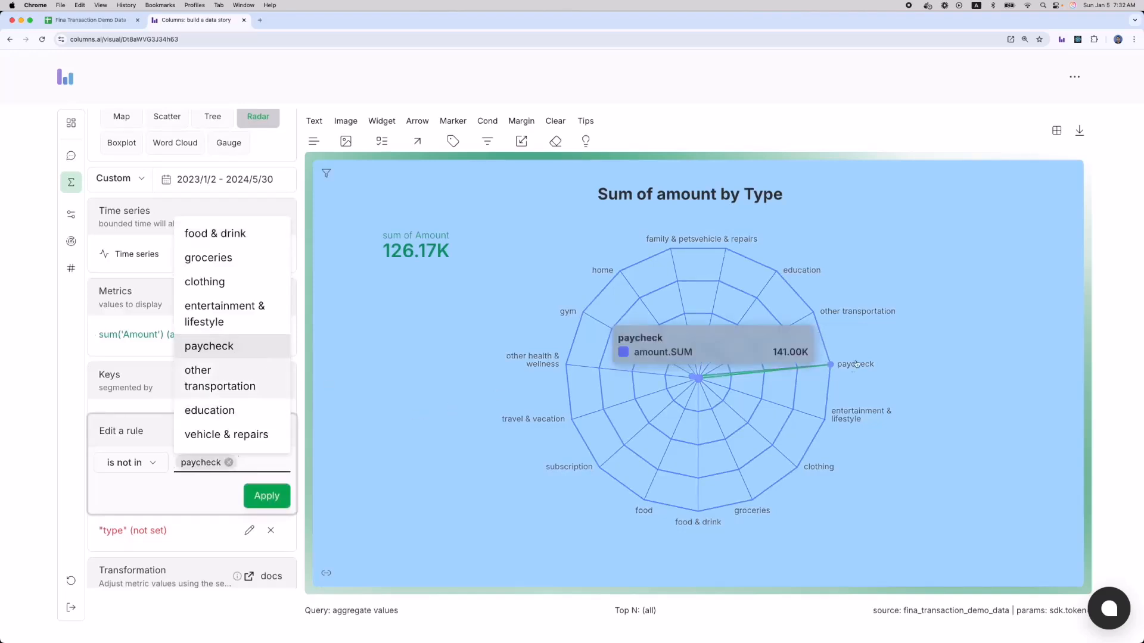
{"action": "left_click", "coordinate": [270, 496]}
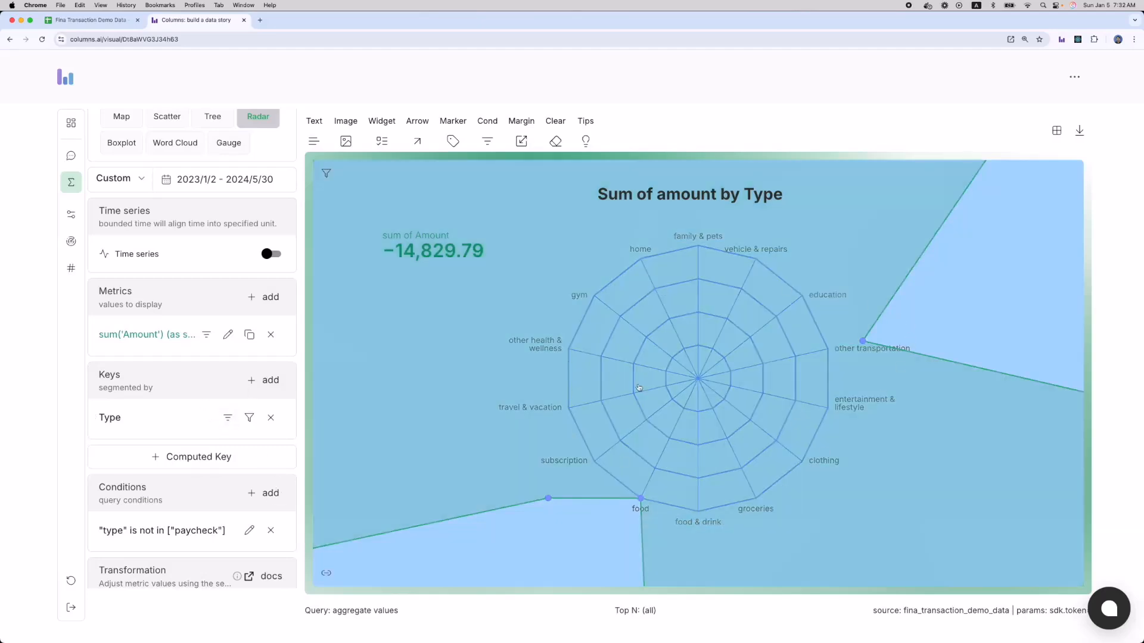
Apply the Flip transformation to make amounts positive and switch the chart type to Bar.
{"action": "scroll", "coordinate": [165, 343], "scroll_direction": "down", "scroll_amount": 5}
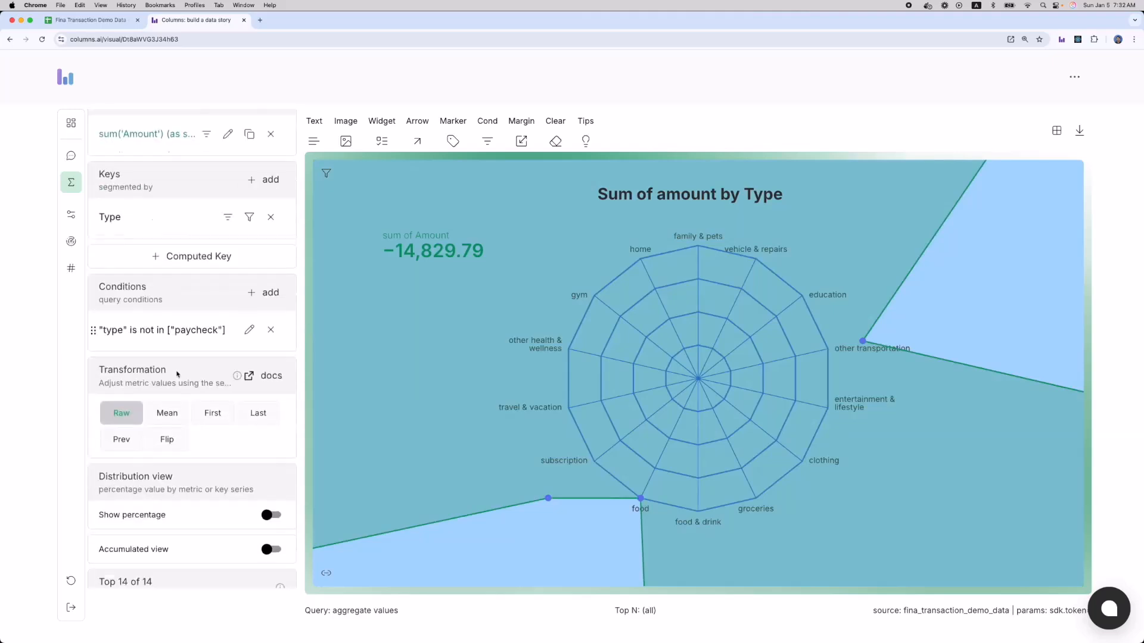
{"action": "left_click", "coordinate": [166, 393]}
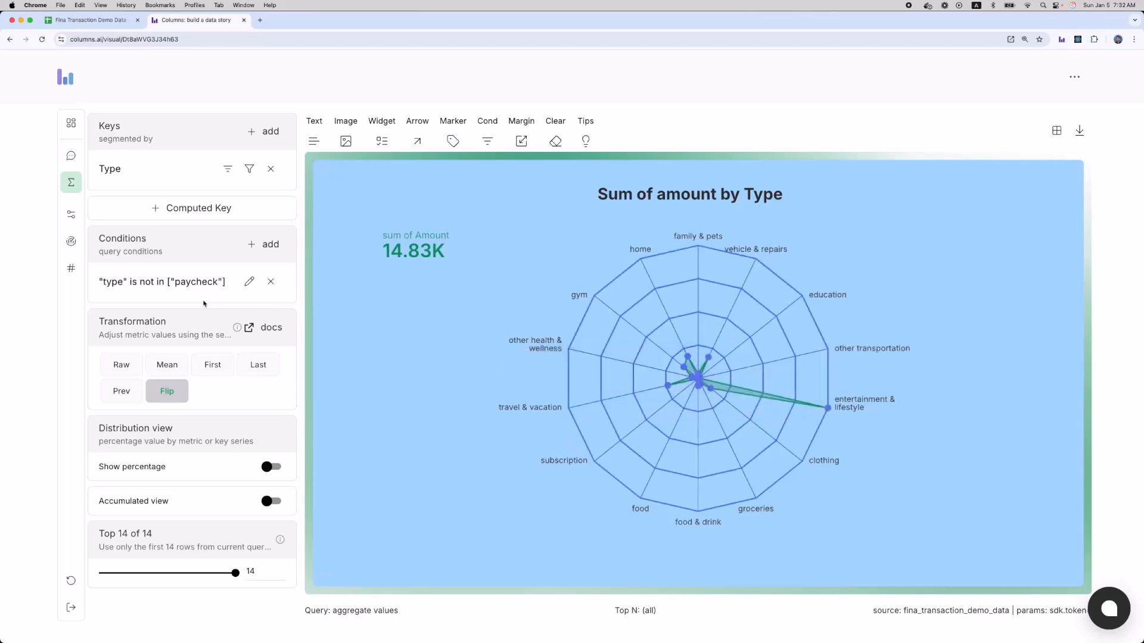
{"action": "scroll", "coordinate": [208, 302], "scroll_direction": "up", "scroll_amount": 7}
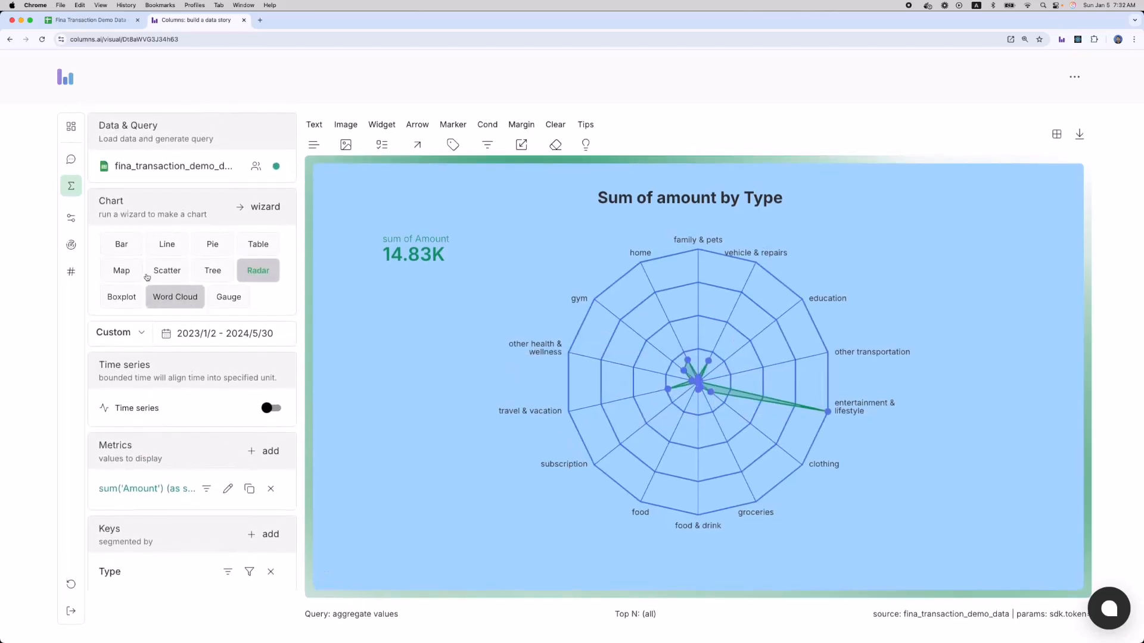
{"action": "left_click", "coordinate": [121, 240]}
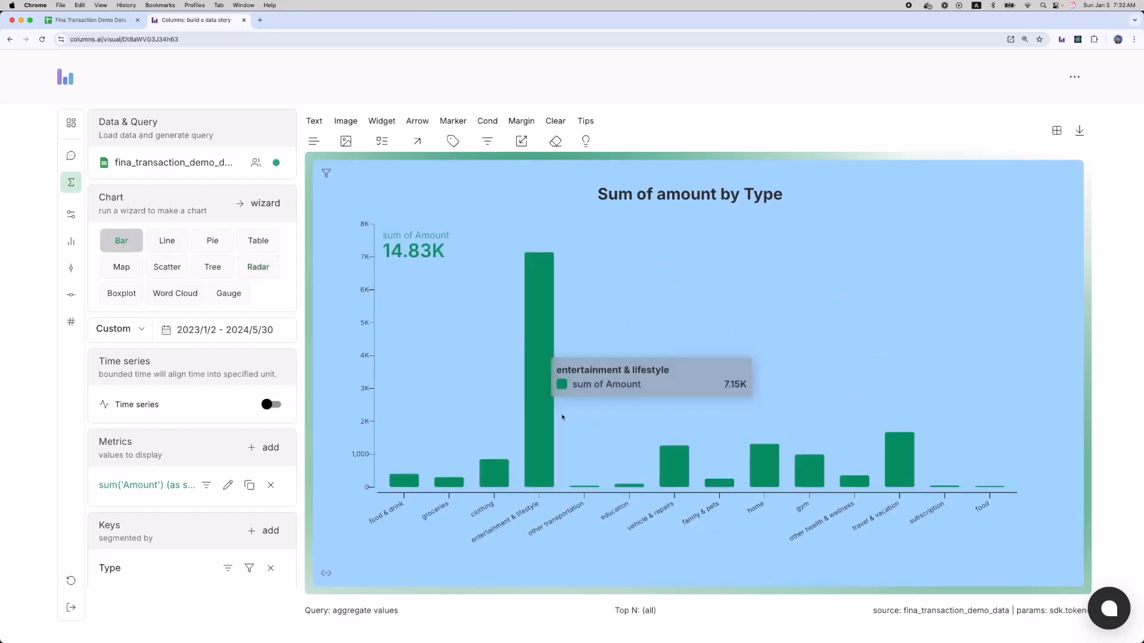
Move the sum of Amount figure to the top right, show bar value labels, and colour bars by type.
{"action": "left_click_drag", "start_coordinate": [453, 251], "coordinate": [961, 249]}
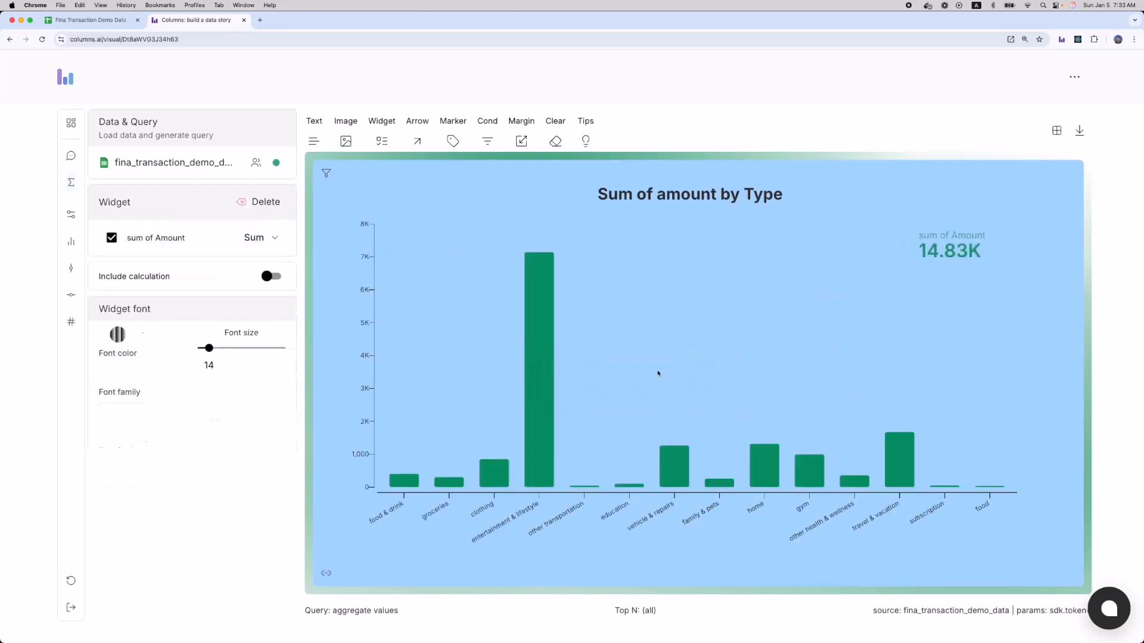
{"action": "left_click", "coordinate": [564, 382]}
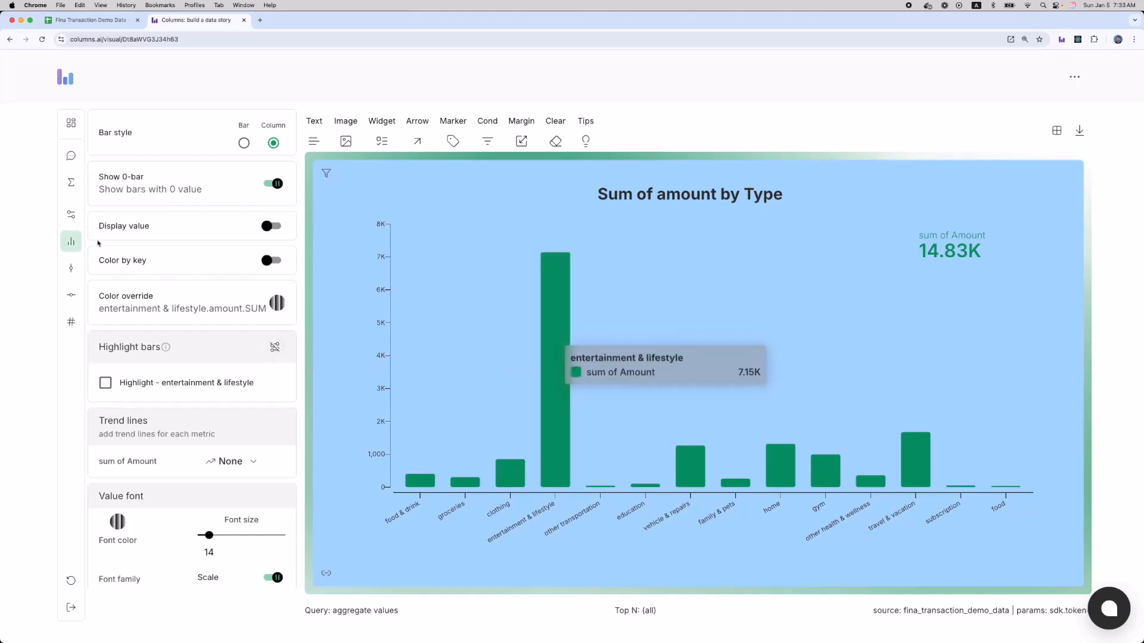
{"action": "left_click", "coordinate": [274, 226]}
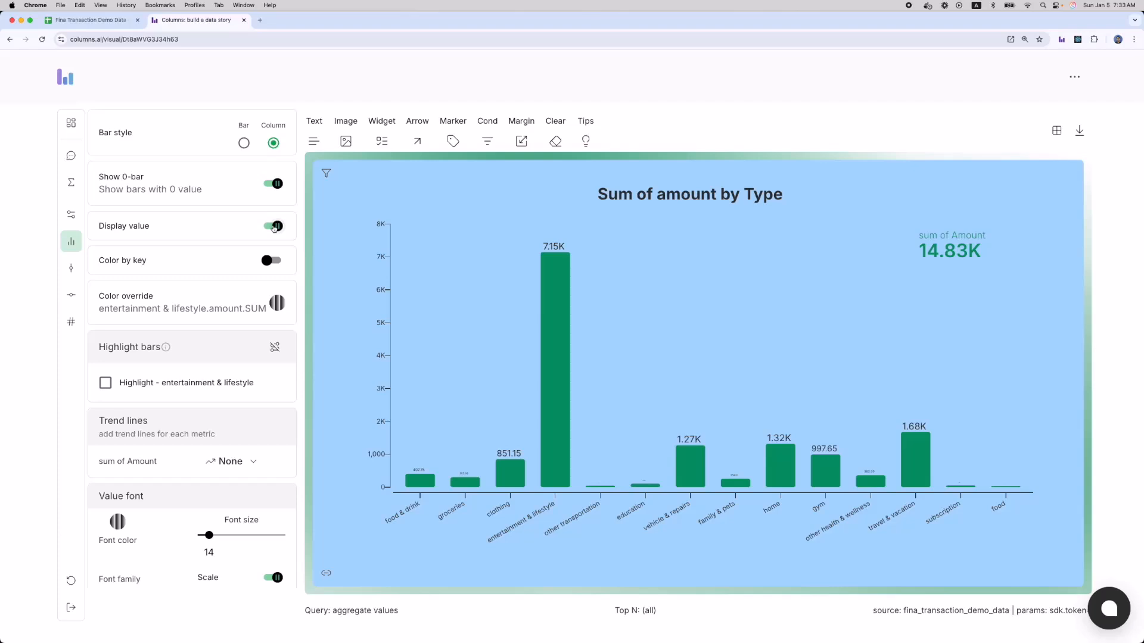
{"action": "left_click", "coordinate": [267, 260]}
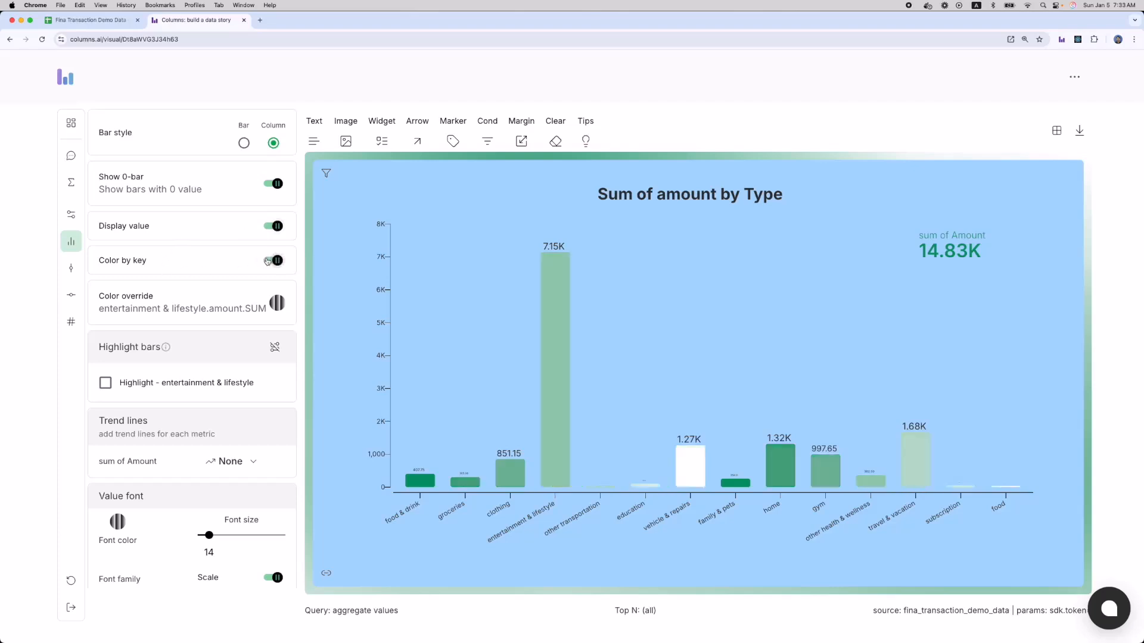
{"action": "left_click", "coordinate": [269, 261]}
{"action": "left_click", "coordinate": [270, 260]}
Apply the multicolour categorical palette to the bar chart, then select the sum of Amount figure.
{"action": "left_click", "coordinate": [71, 181]}
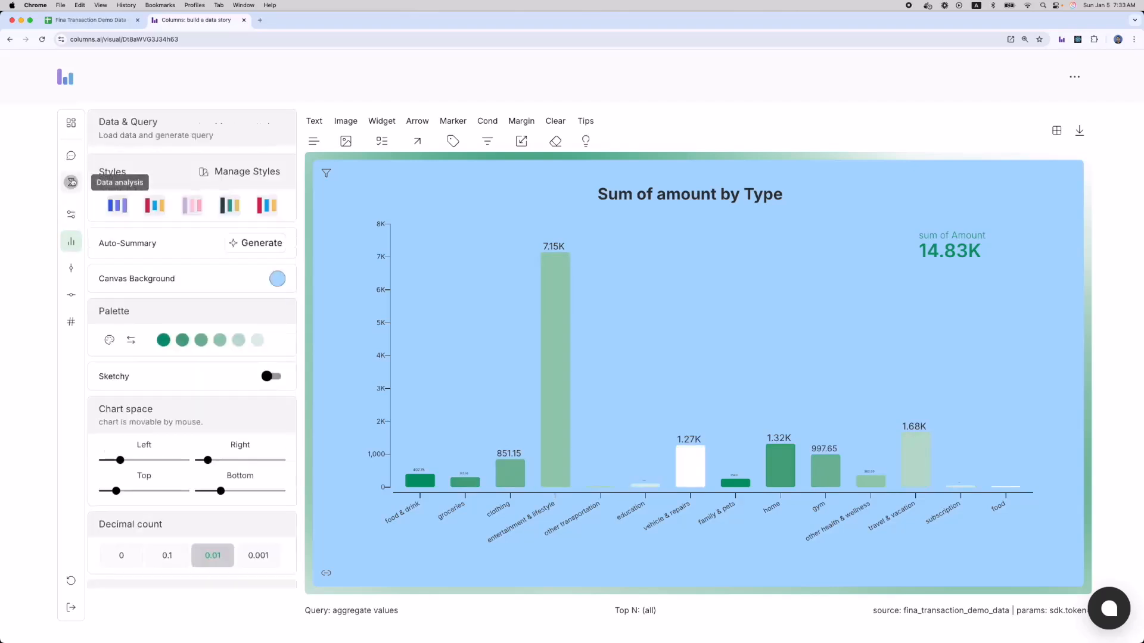
{"action": "left_click", "coordinate": [71, 215]}
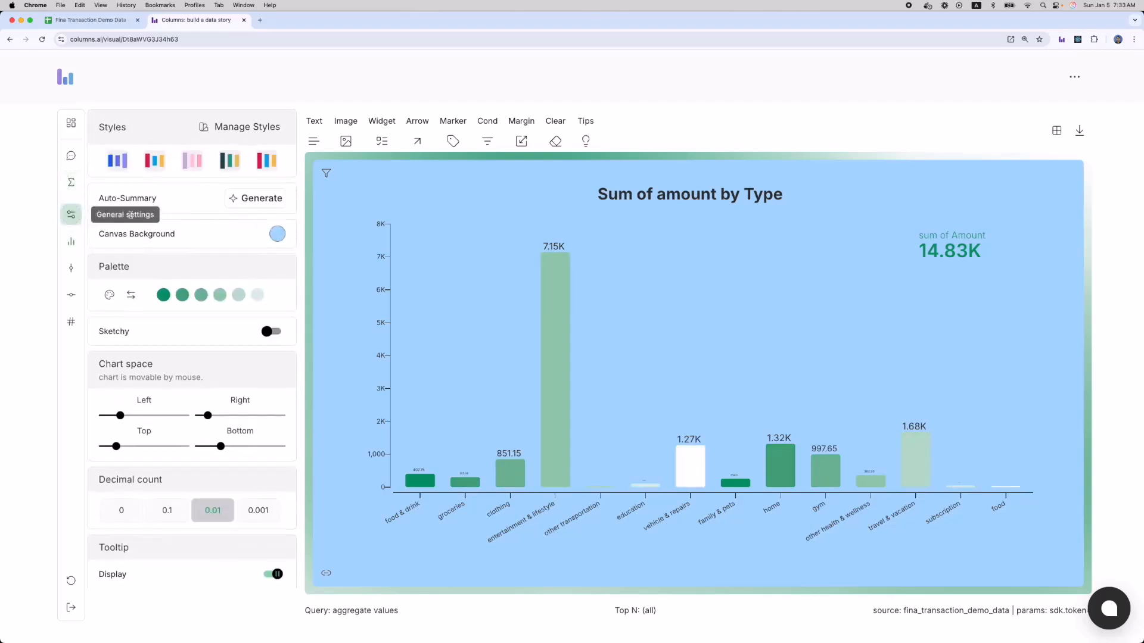
{"action": "left_click", "coordinate": [109, 296]}
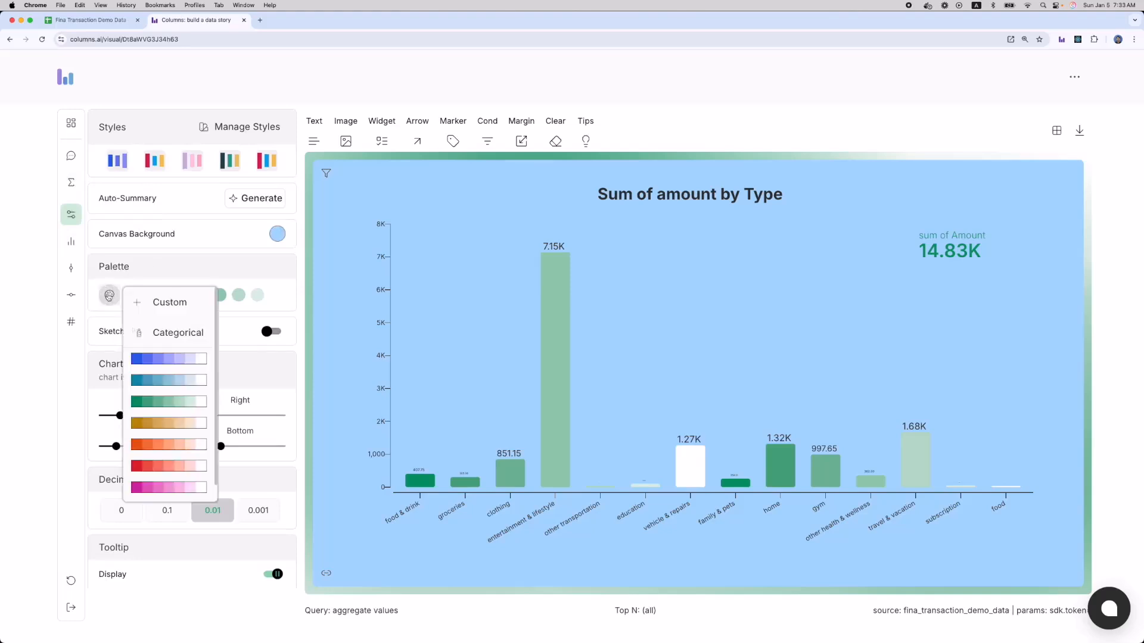
{"action": "left_click", "coordinate": [168, 333]}
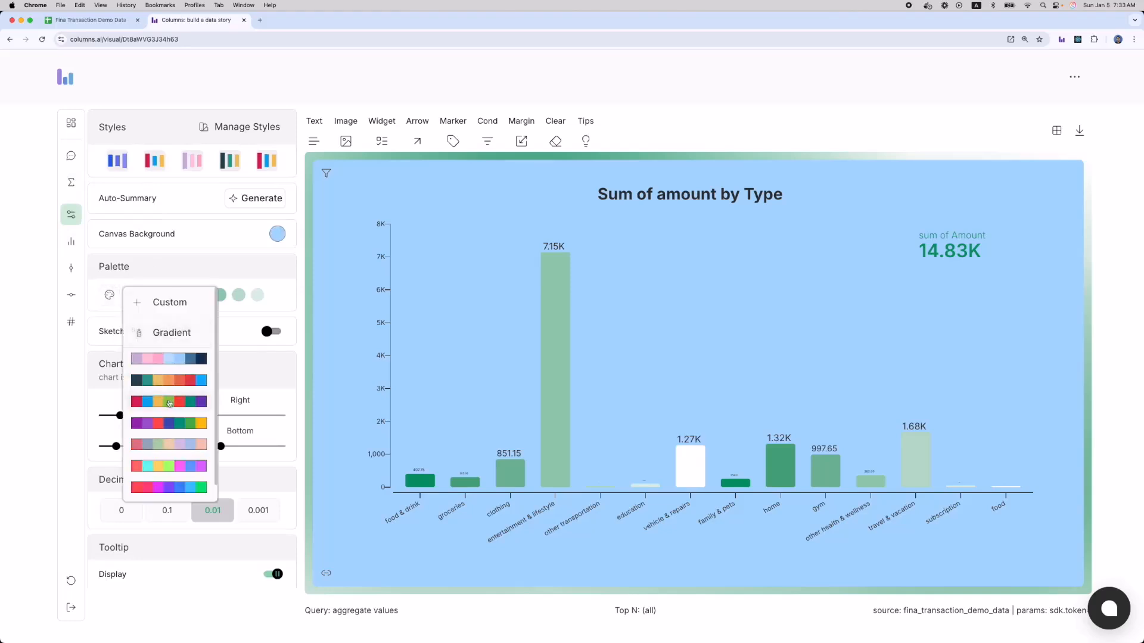
{"action": "left_click", "coordinate": [168, 402]}
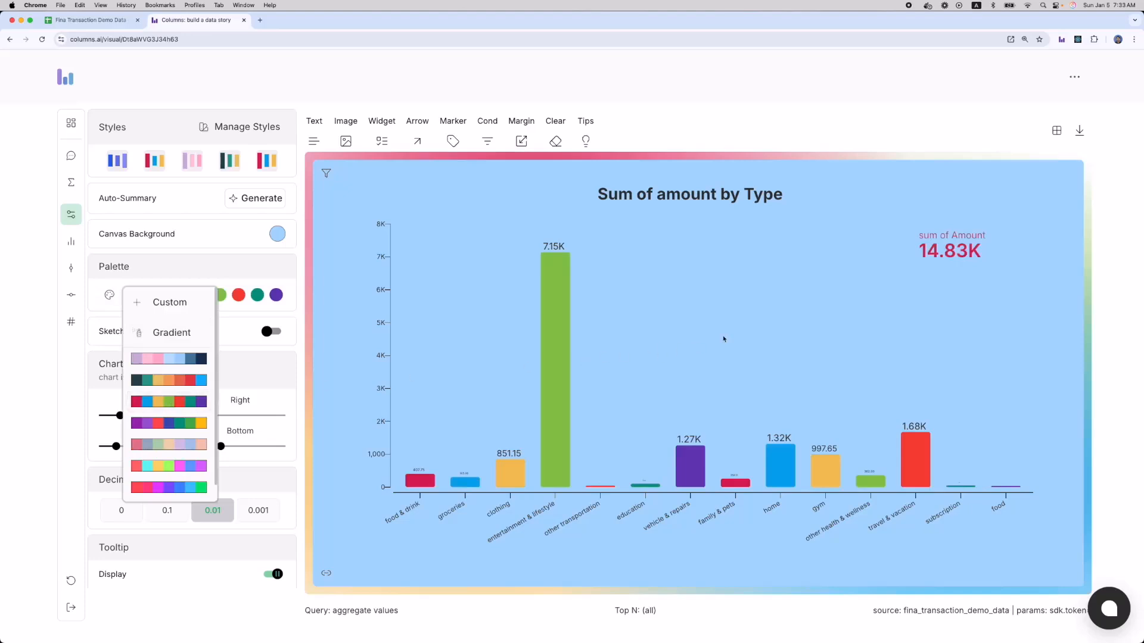
{"action": "left_click", "coordinate": [730, 335]}
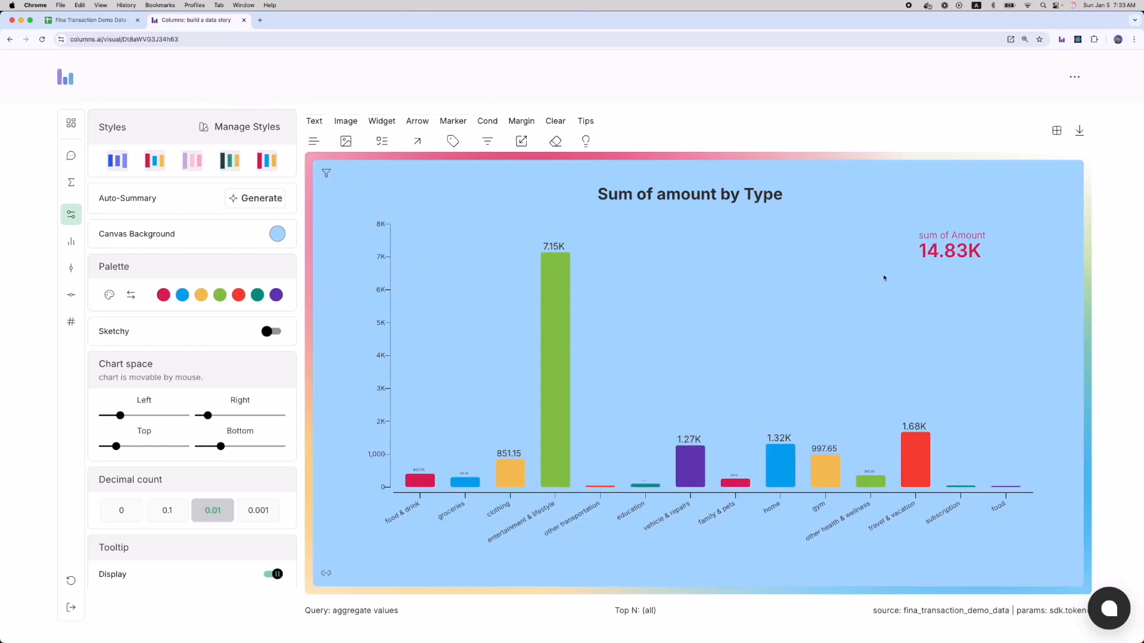
{"action": "left_click", "coordinate": [969, 241]}
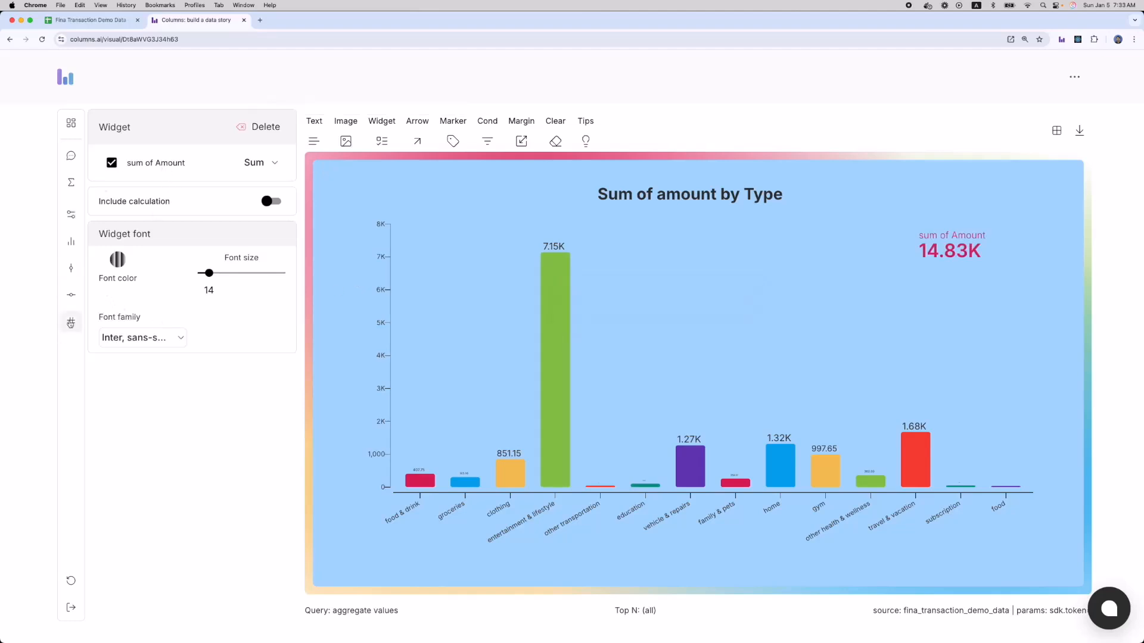
Rename the metric label to 'Total Expense', then generate a smart title and change 'Amounts' to 'Total Expenses'.
{"action": "left_click", "coordinate": [71, 322]}
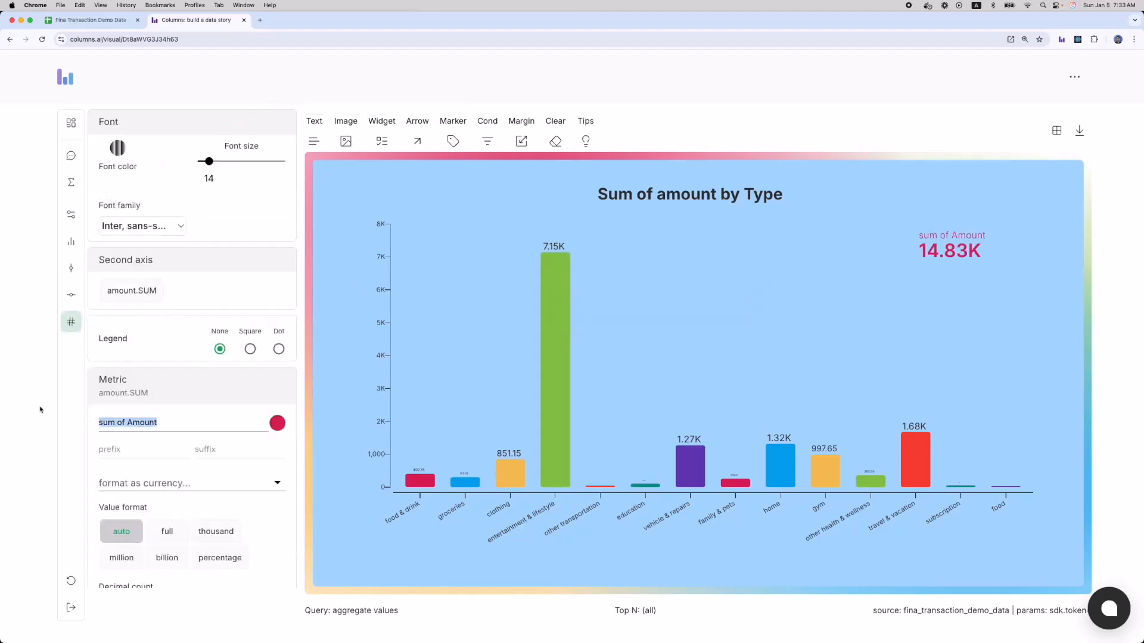
{"action": "type", "text": "Total Expense"}
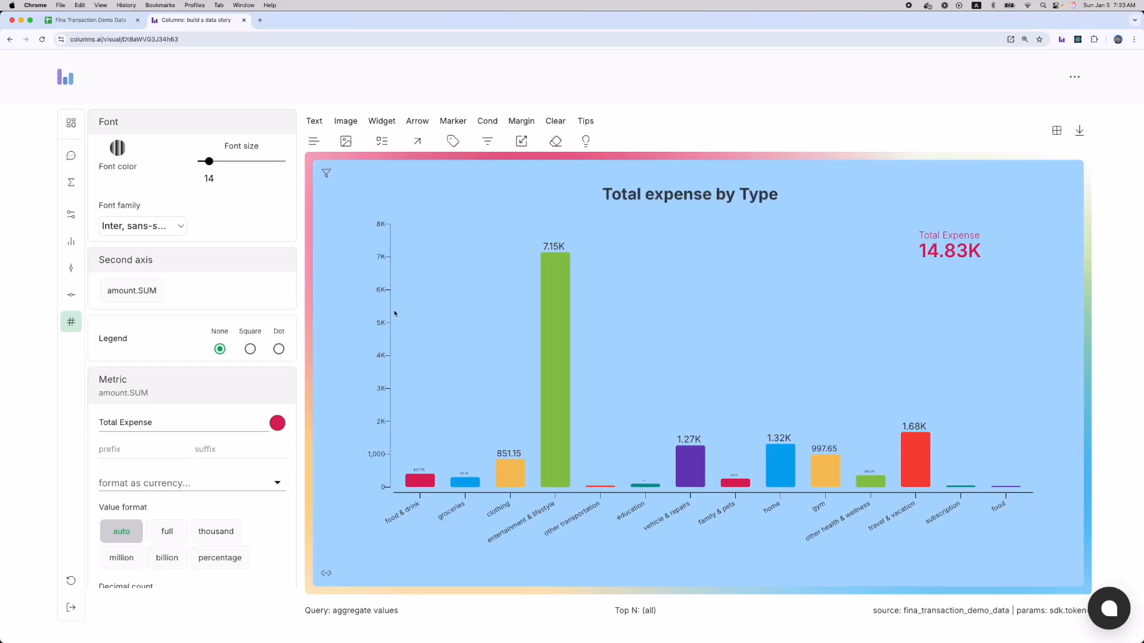
{"action": "left_click", "coordinate": [67, 217]}
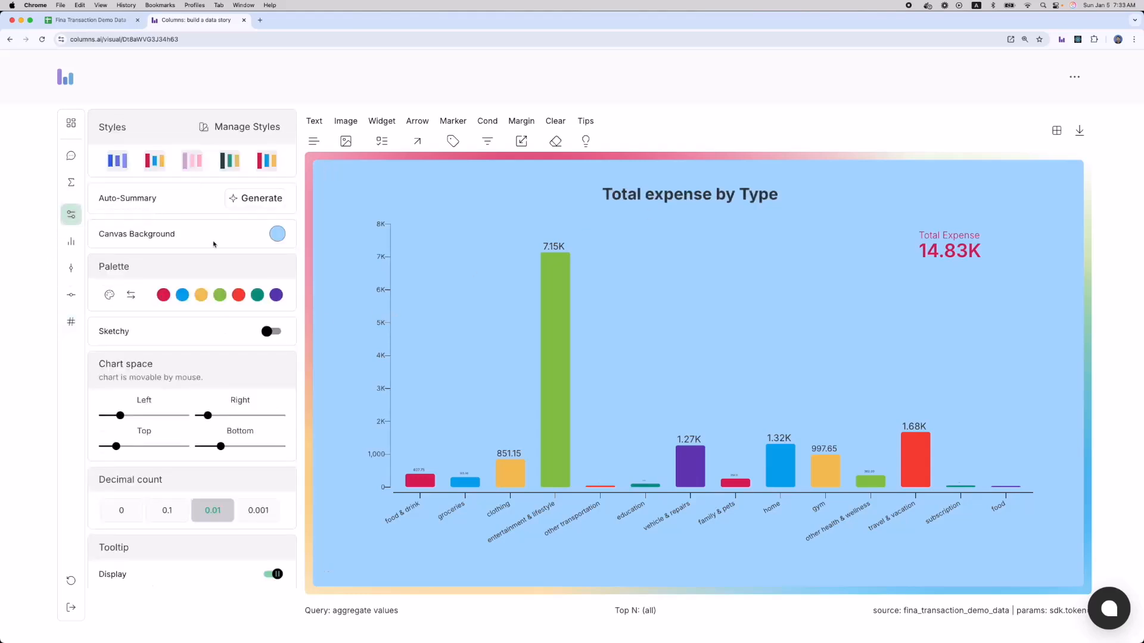
{"action": "left_click", "coordinate": [242, 197]}
{"action": "left_click", "coordinate": [216, 231]}
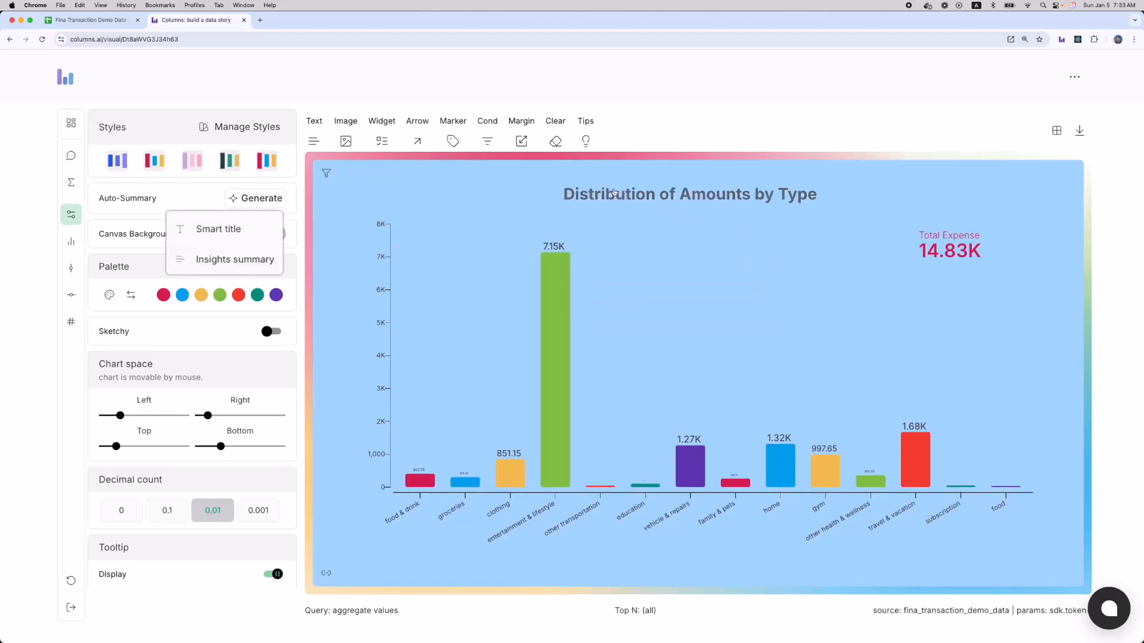
{"action": "left_click", "coordinate": [642, 199]}
{"action": "double_click", "coordinate": [199, 171]}
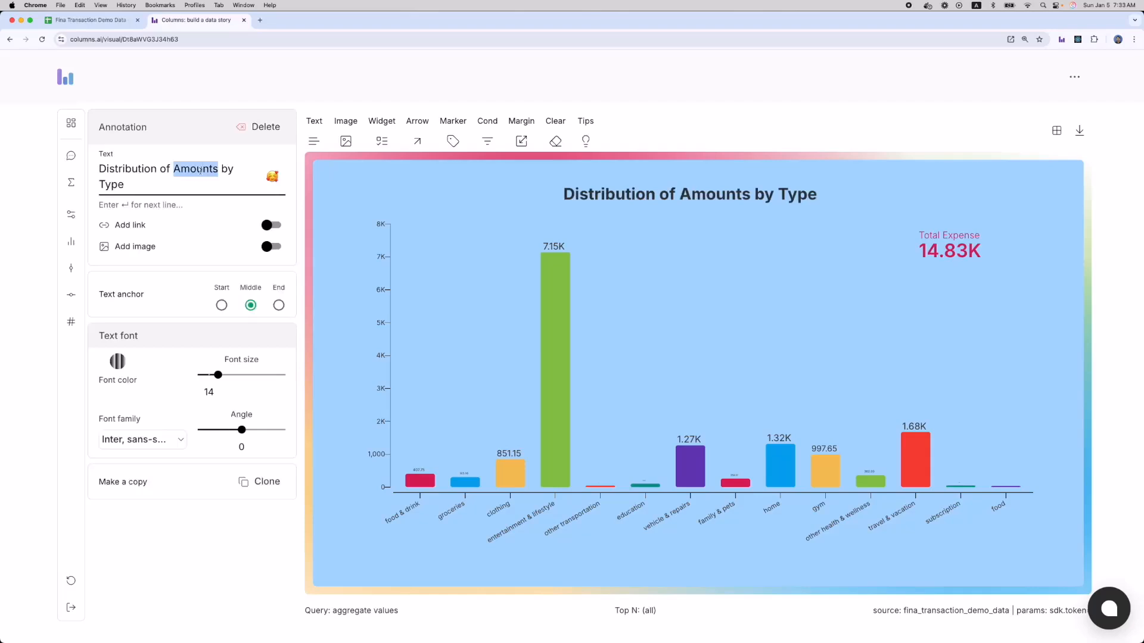
{"action": "type", "text": "Total Expen"}
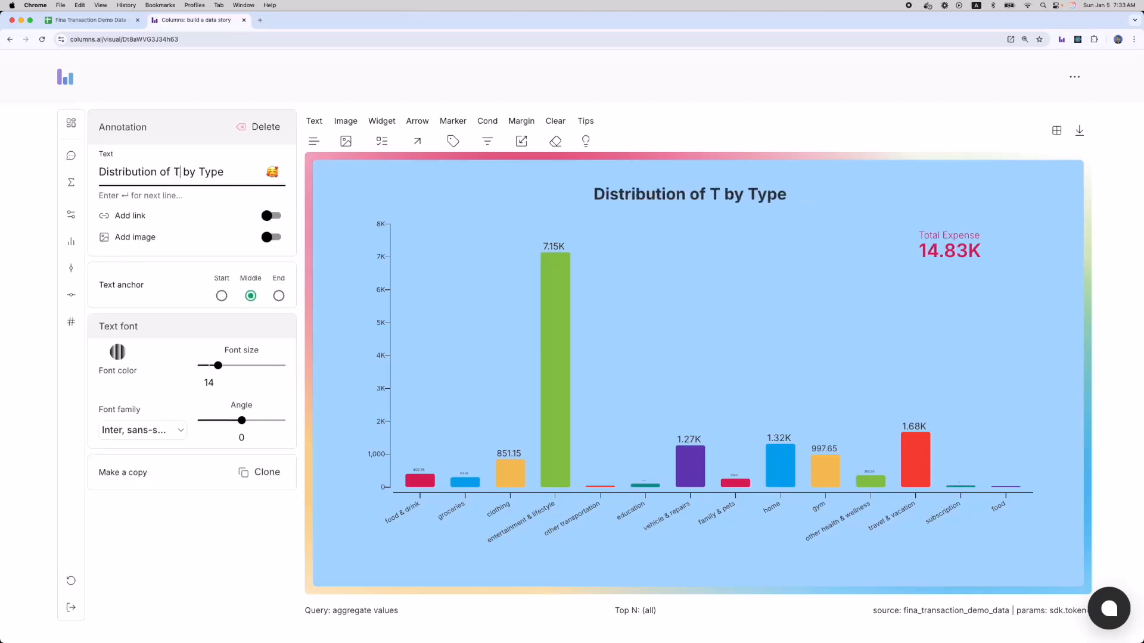
{"action": "type", "text": "ses"}
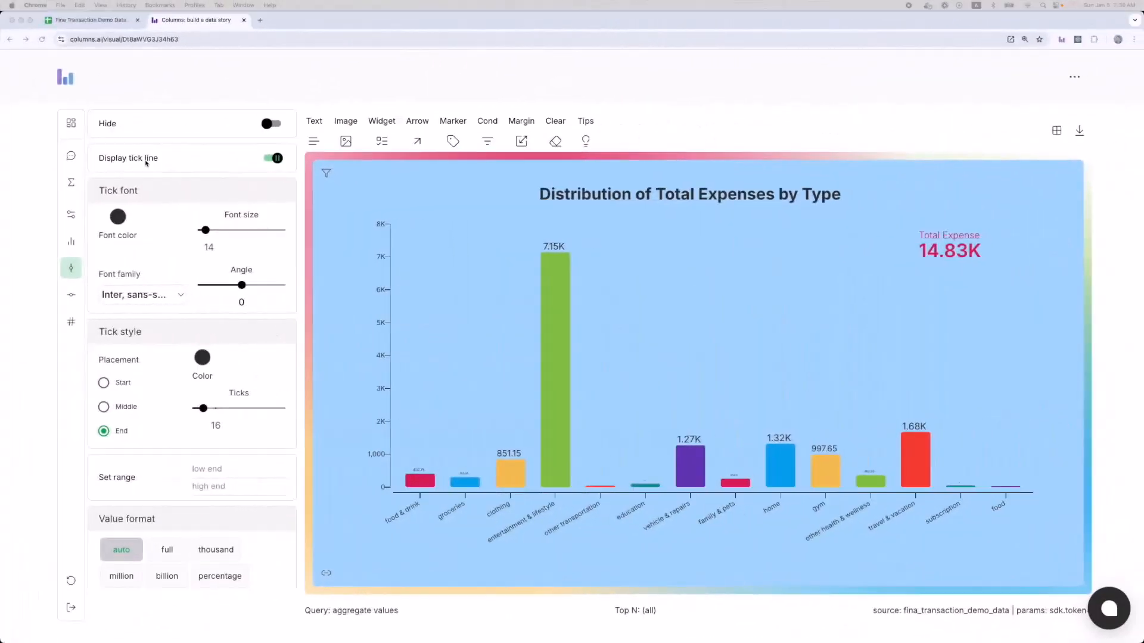
Save the chart, change its sharing access from Restricted to Public, and copy the public link.
{"action": "left_click", "coordinate": [70, 124]}
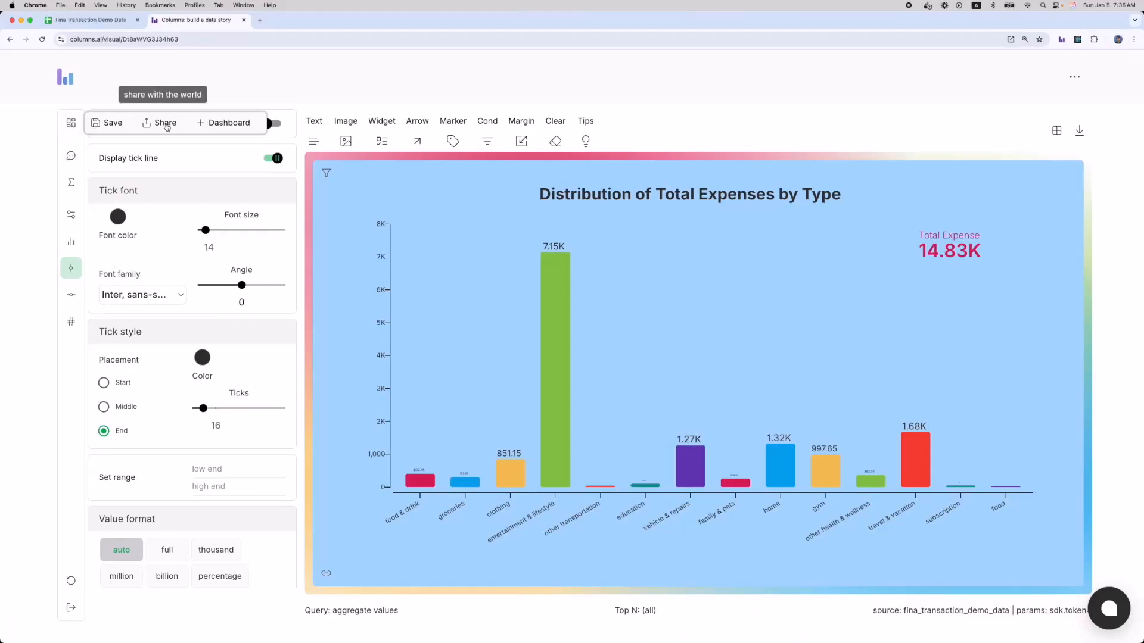
{"action": "left_click", "coordinate": [165, 125]}
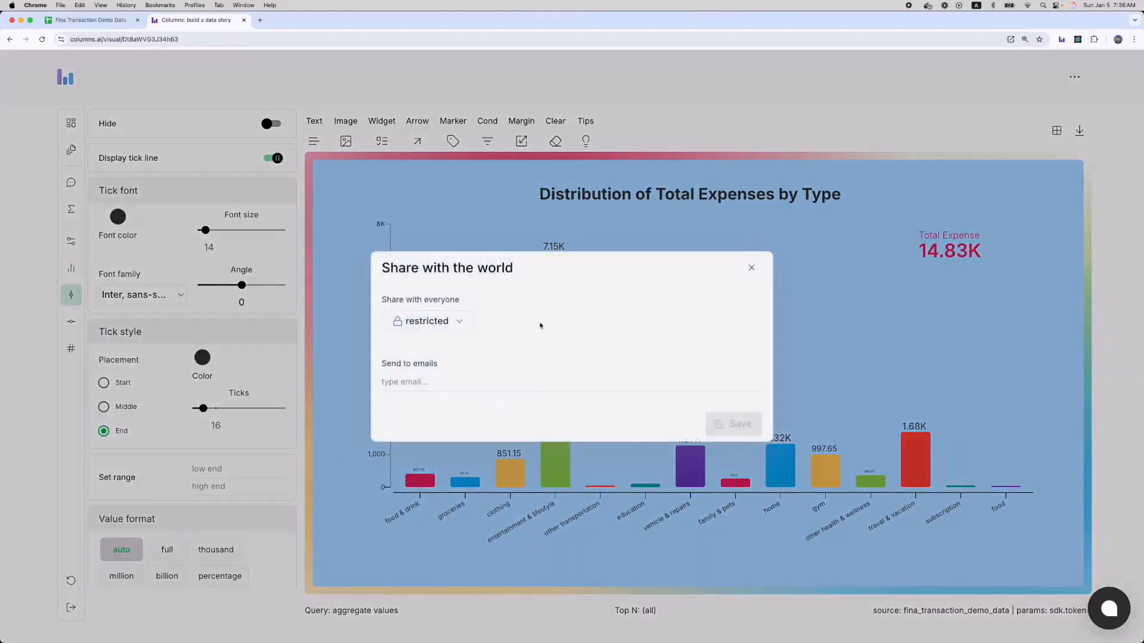
{"action": "left_click", "coordinate": [454, 327]}
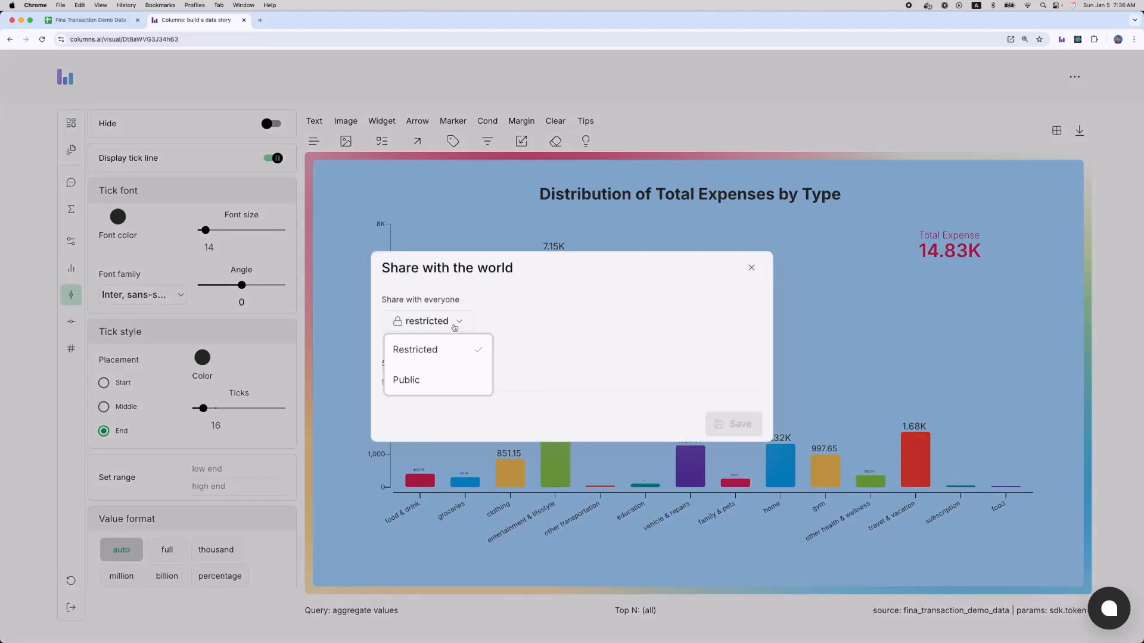
{"action": "left_click", "coordinate": [536, 327]}
{"action": "left_click", "coordinate": [430, 385]}
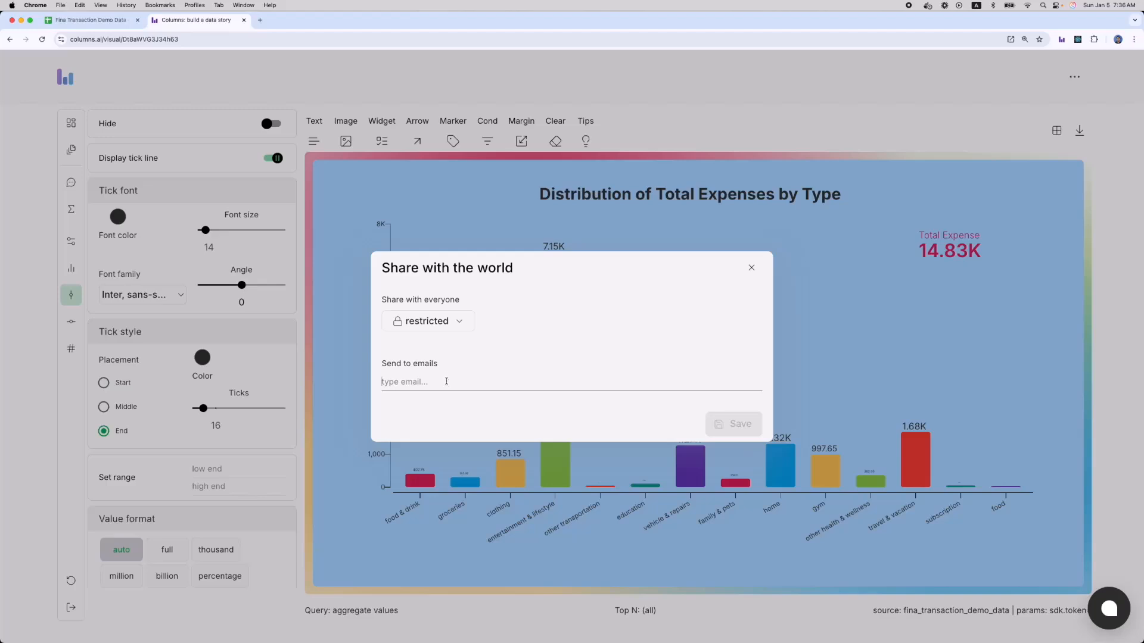
{"action": "left_click", "coordinate": [445, 327]}
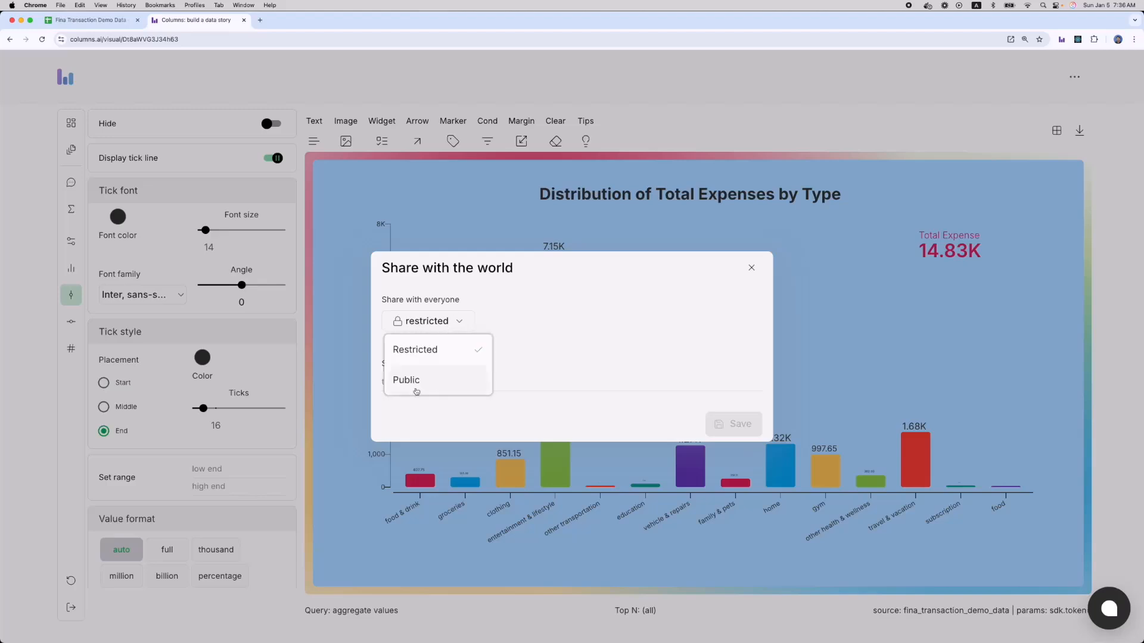
{"action": "left_click", "coordinate": [418, 388]}
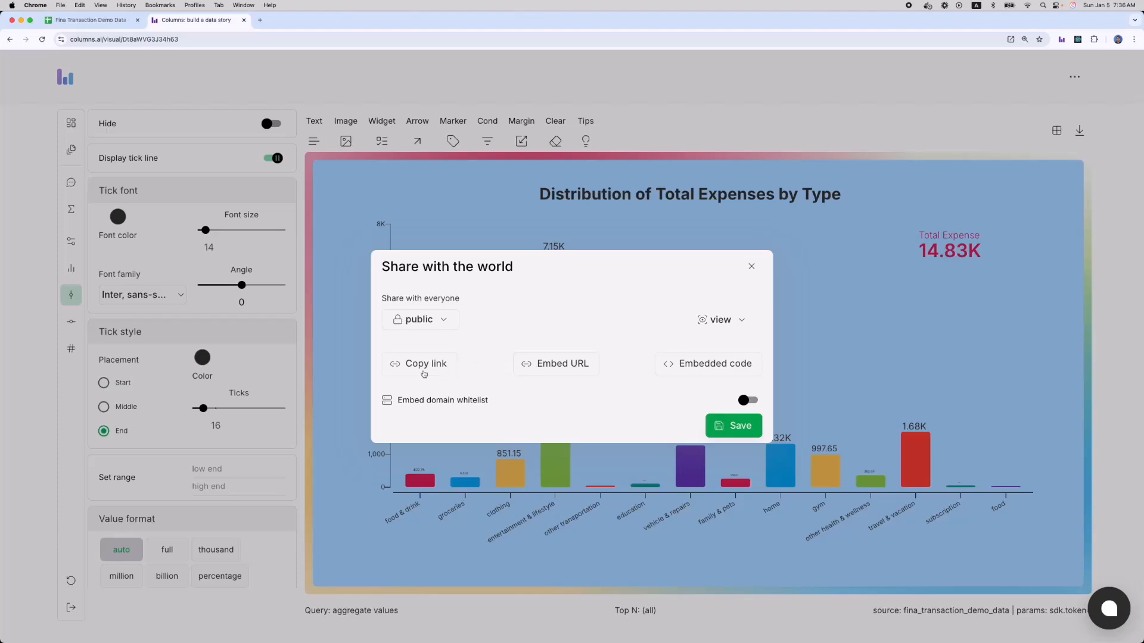
{"action": "left_click", "coordinate": [418, 368]}
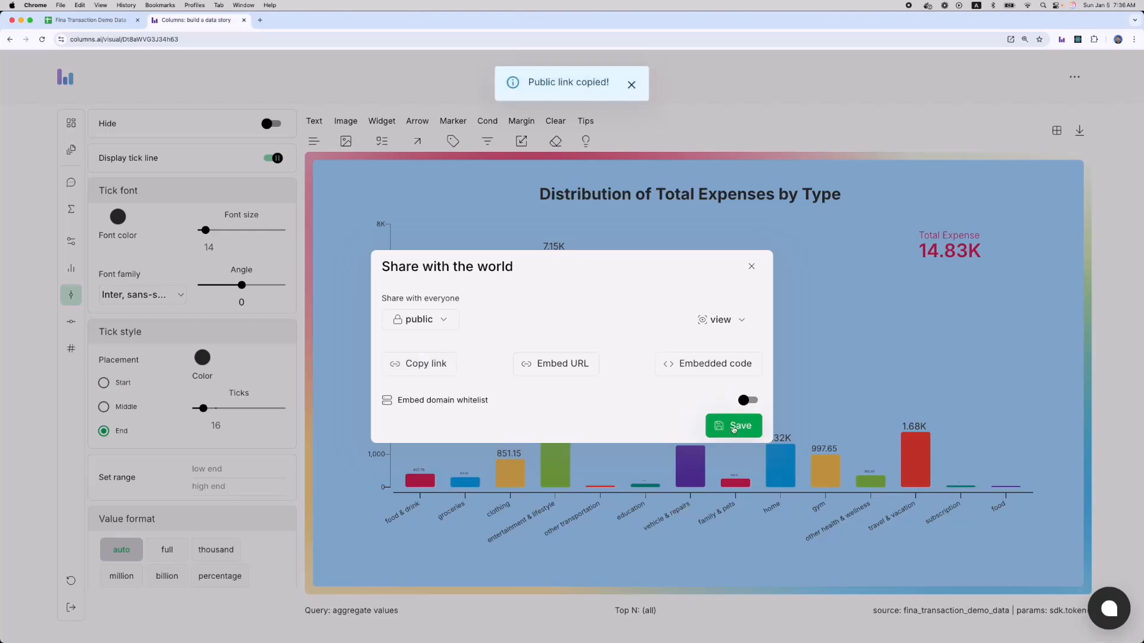
Save the sharing settings, view the public link in a new tab with the narrower layout, then return to the editor.
{"action": "left_click", "coordinate": [734, 427]}
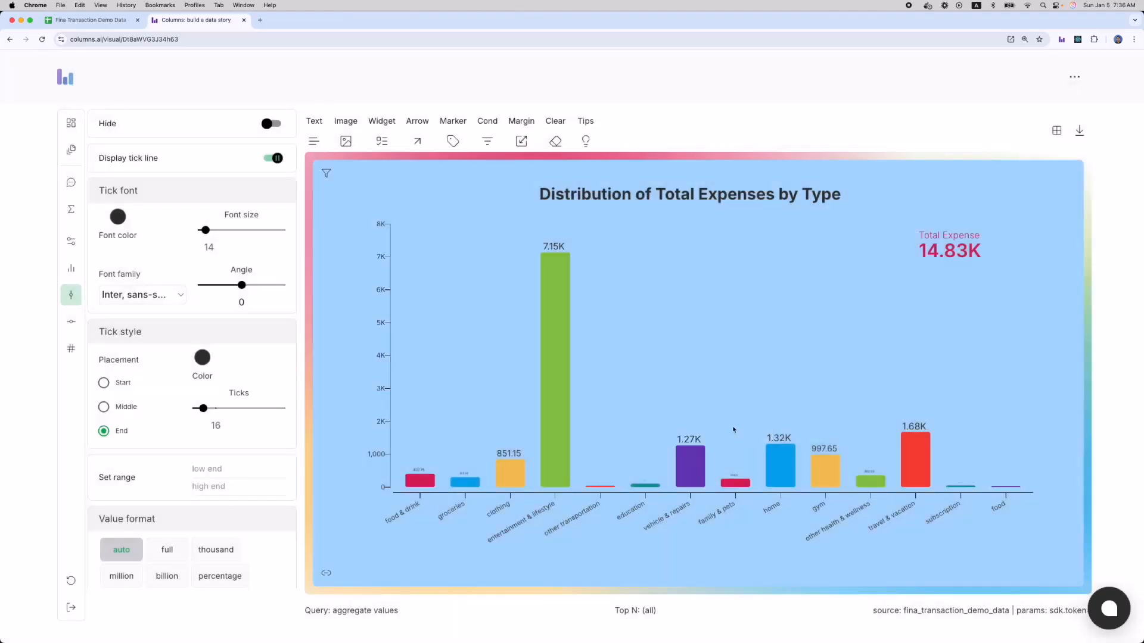
{"action": "left_click", "coordinate": [261, 20]}
{"action": "key", "text": "super+v"}
{"action": "key", "text": "Return"}
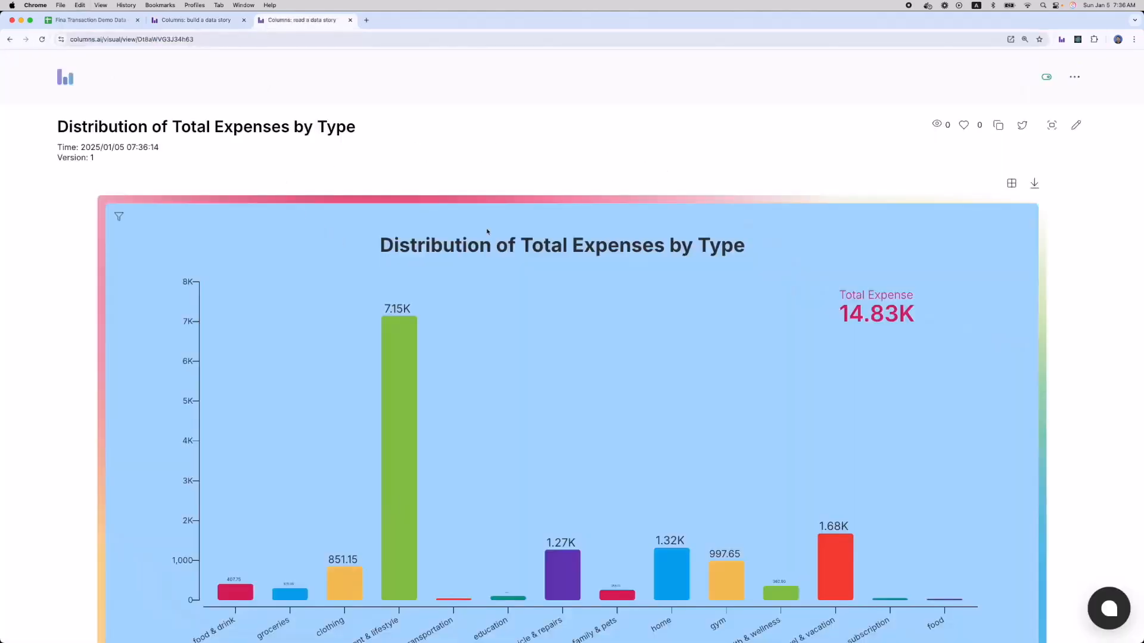
{"action": "left_click", "coordinate": [1046, 78]}
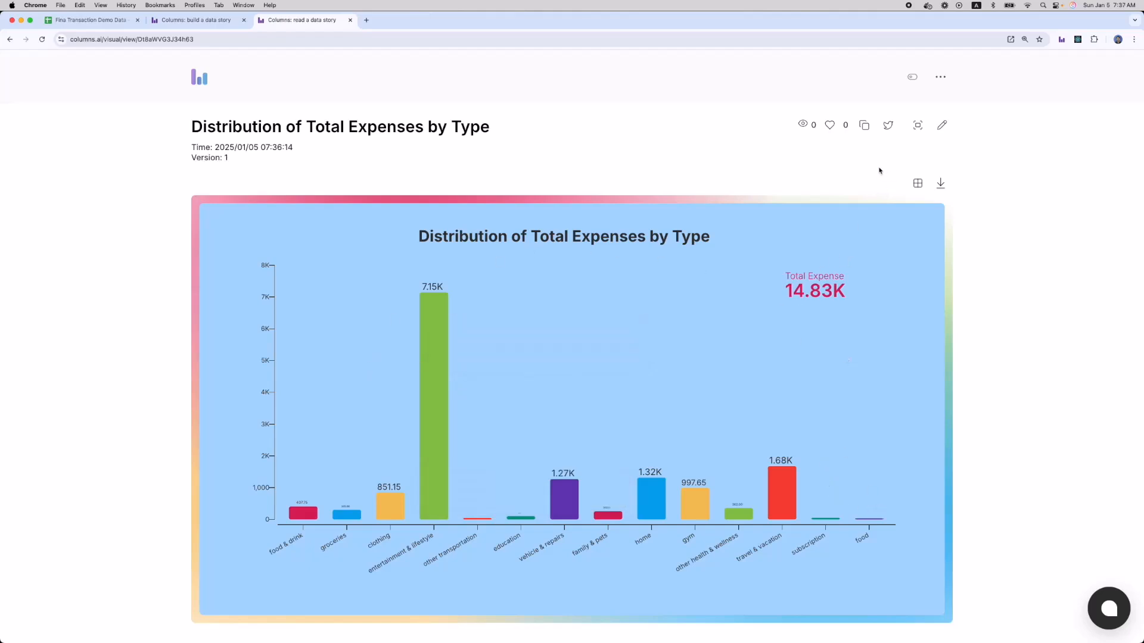
{"action": "left_click", "coordinate": [197, 21]}
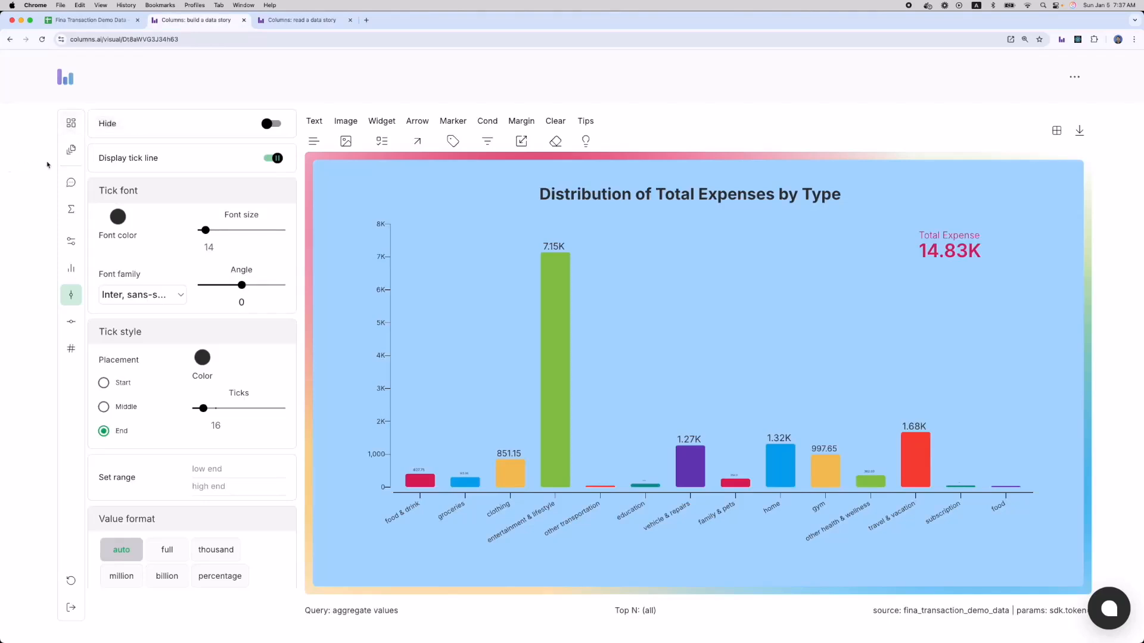
Generate a client secret key for the data explorer, then switch explorer sharing on and back off.
{"action": "left_click", "coordinate": [71, 210]}
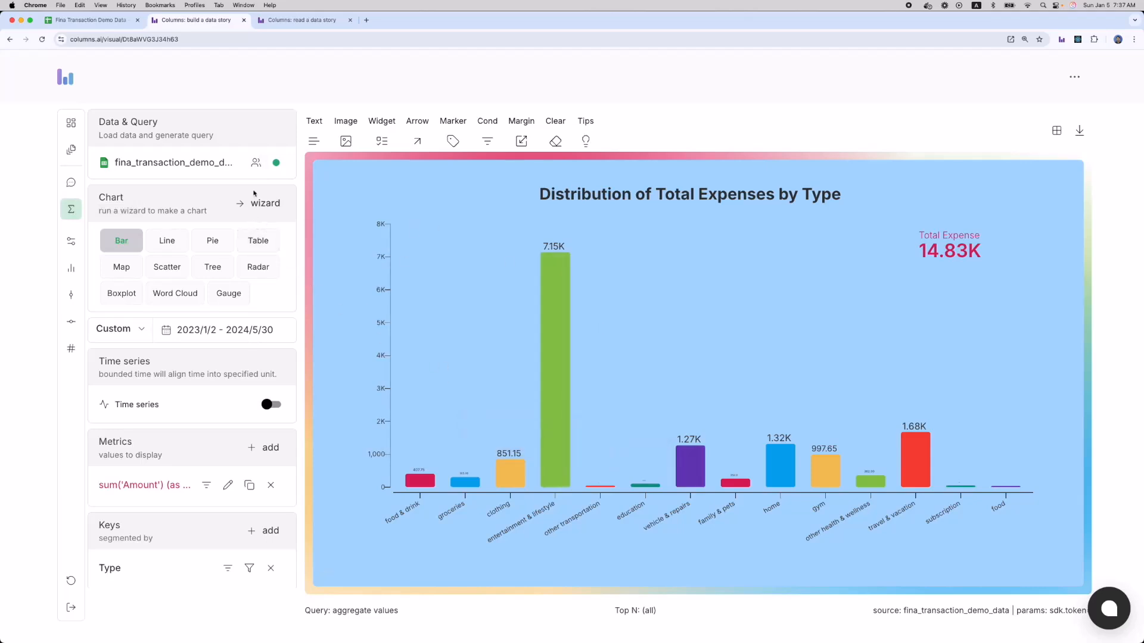
{"action": "left_click", "coordinate": [255, 169]}
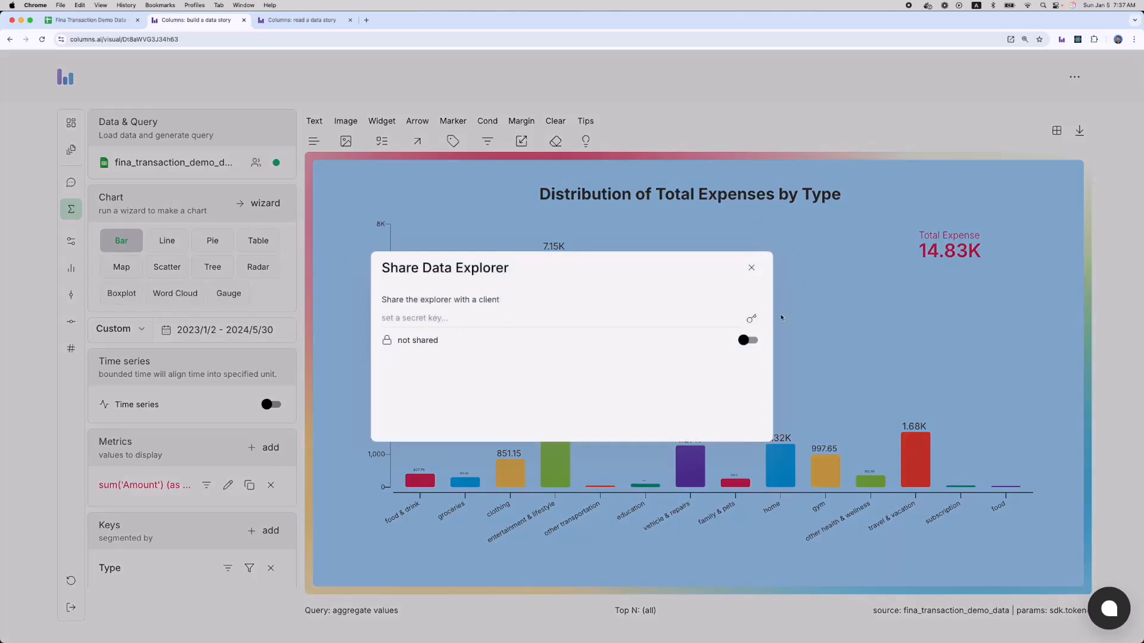
{"action": "left_click", "coordinate": [748, 321]}
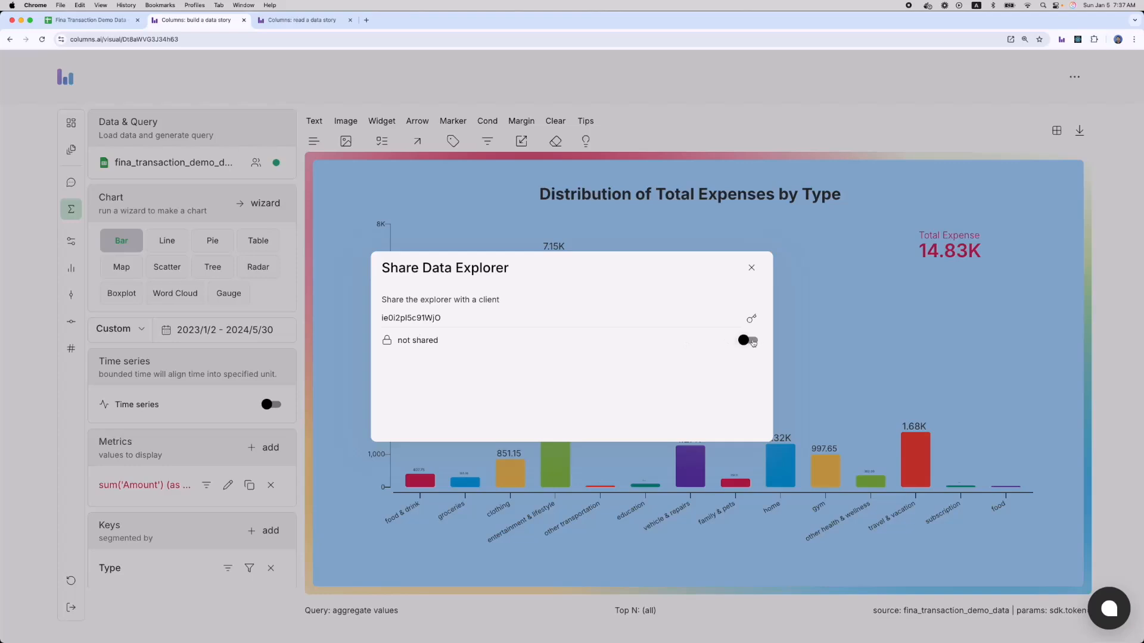
{"action": "left_click", "coordinate": [752, 341]}
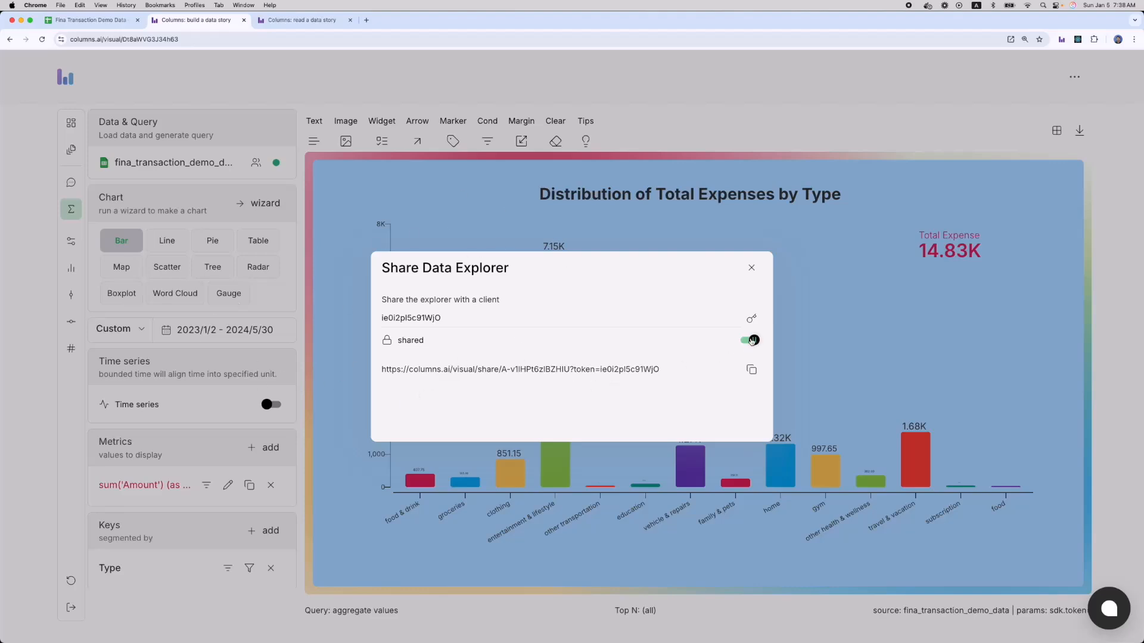
{"action": "left_click", "coordinate": [750, 340]}
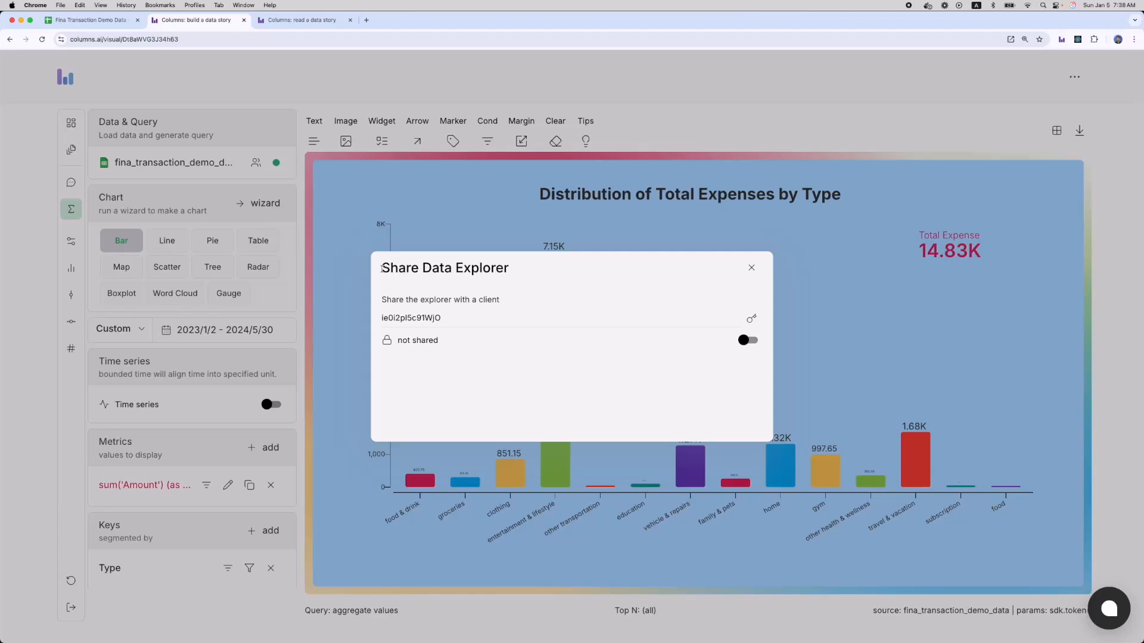
{"action": "left_click_drag", "start_coordinate": [382, 268], "coordinate": [508, 268]}
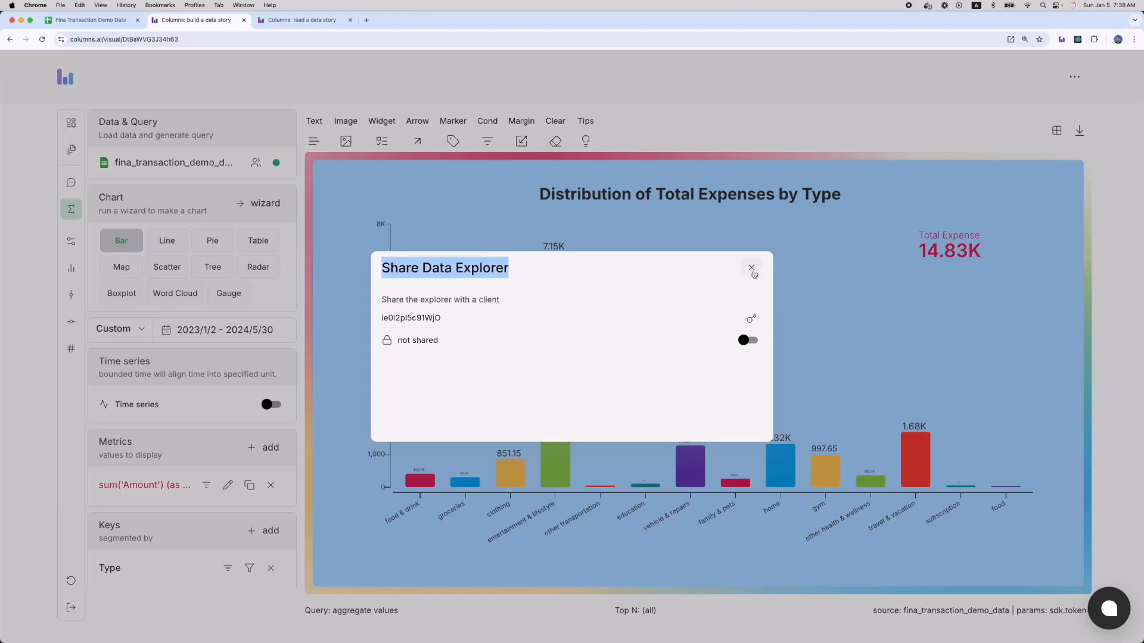
Close the Share Data Explorer dialog and briefly preview the chart's saved versions.
{"action": "left_click", "coordinate": [753, 271]}
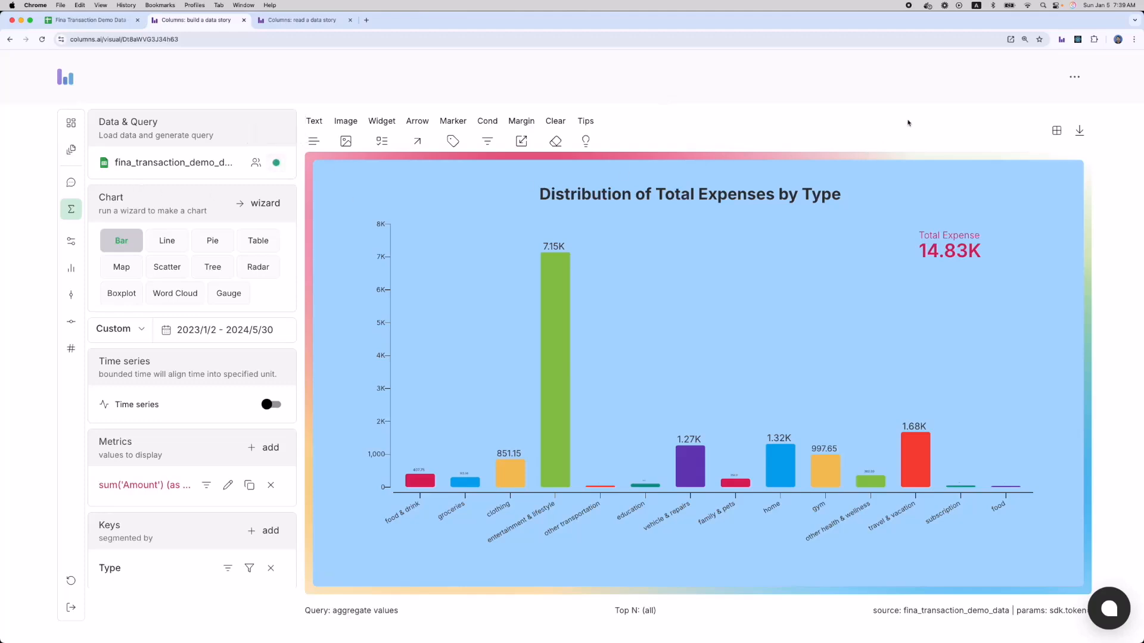
{"action": "left_click", "coordinate": [72, 152]}
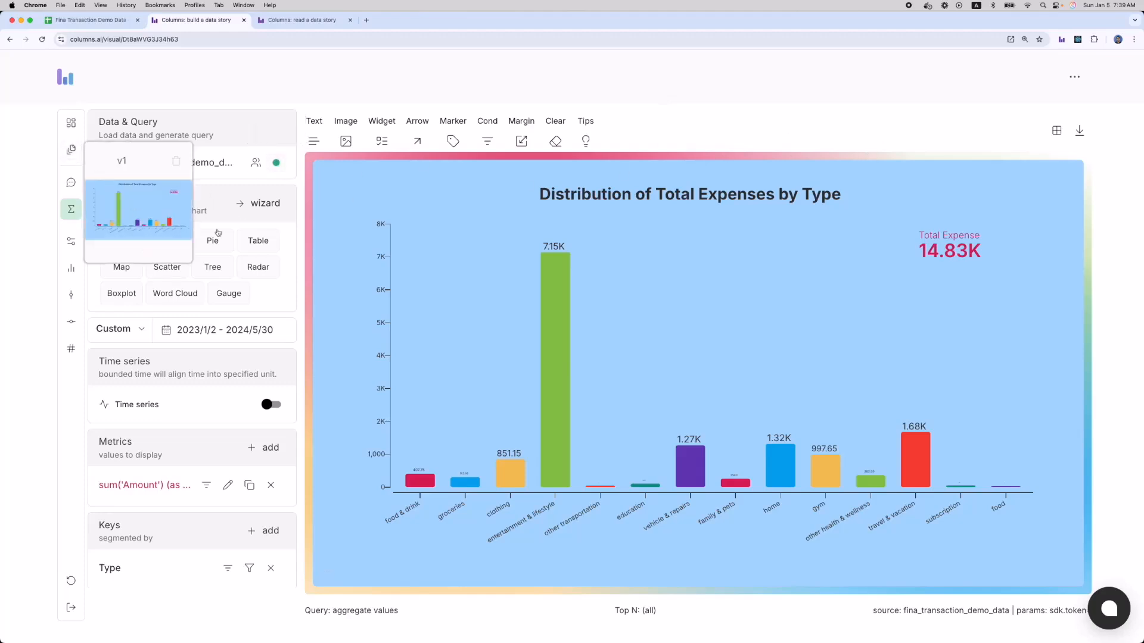
{"action": "left_click", "coordinate": [757, 114]}
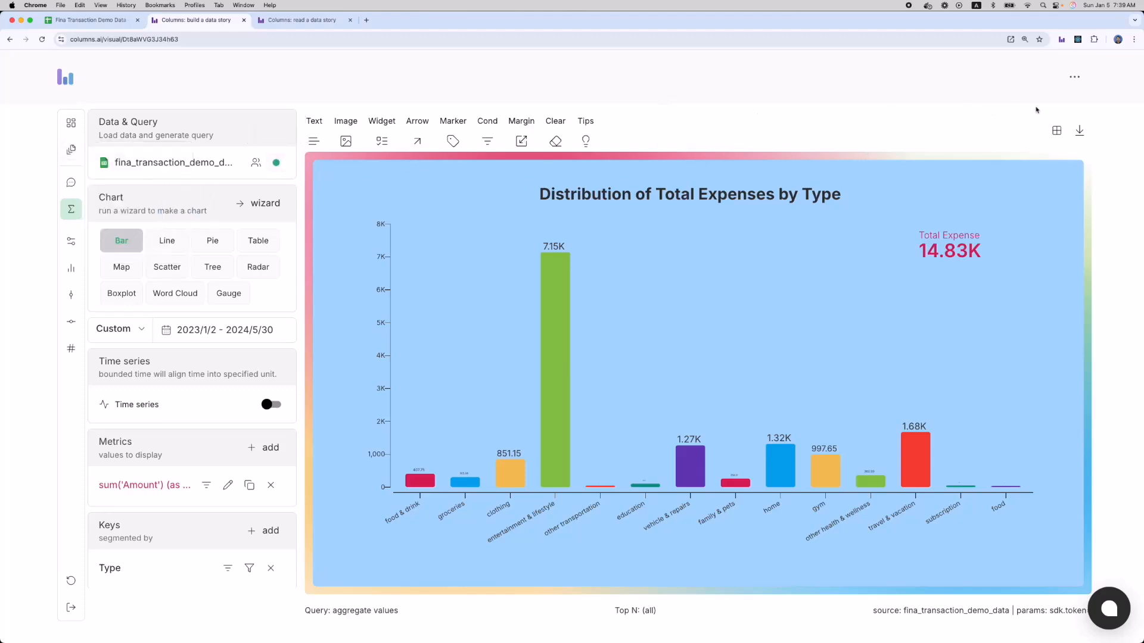
{"action": "left_click", "coordinate": [1074, 77]}
From the workspace, enable auto update for the Distribution chart at a 6h interval and confirm the schedule.
{"action": "left_click", "coordinate": [1032, 200]}
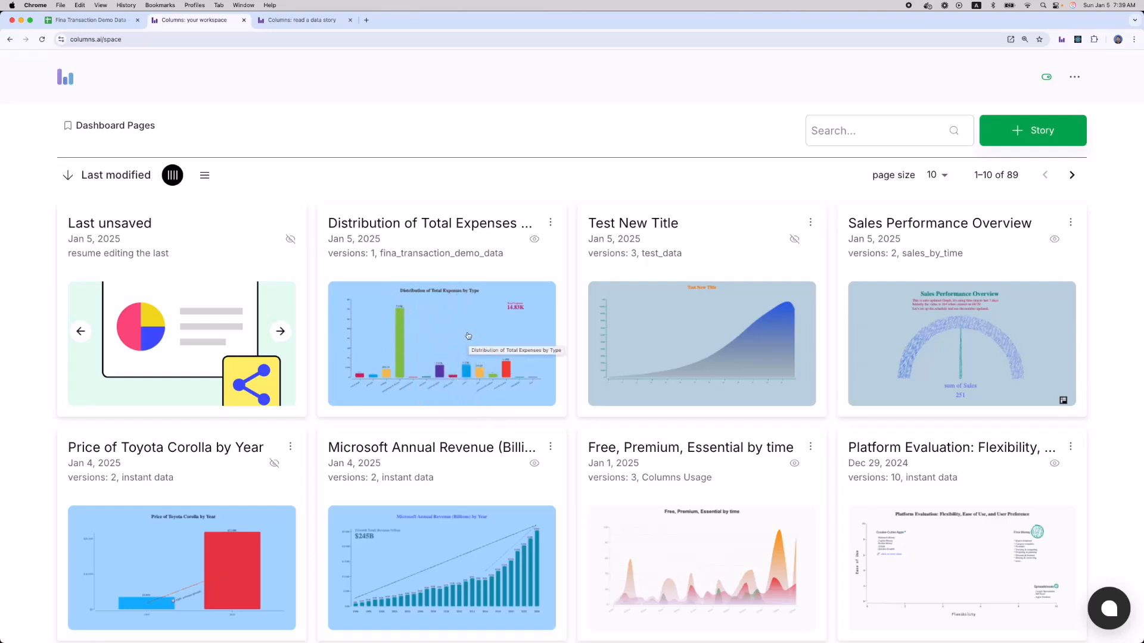
{"action": "left_click", "coordinate": [550, 223]}
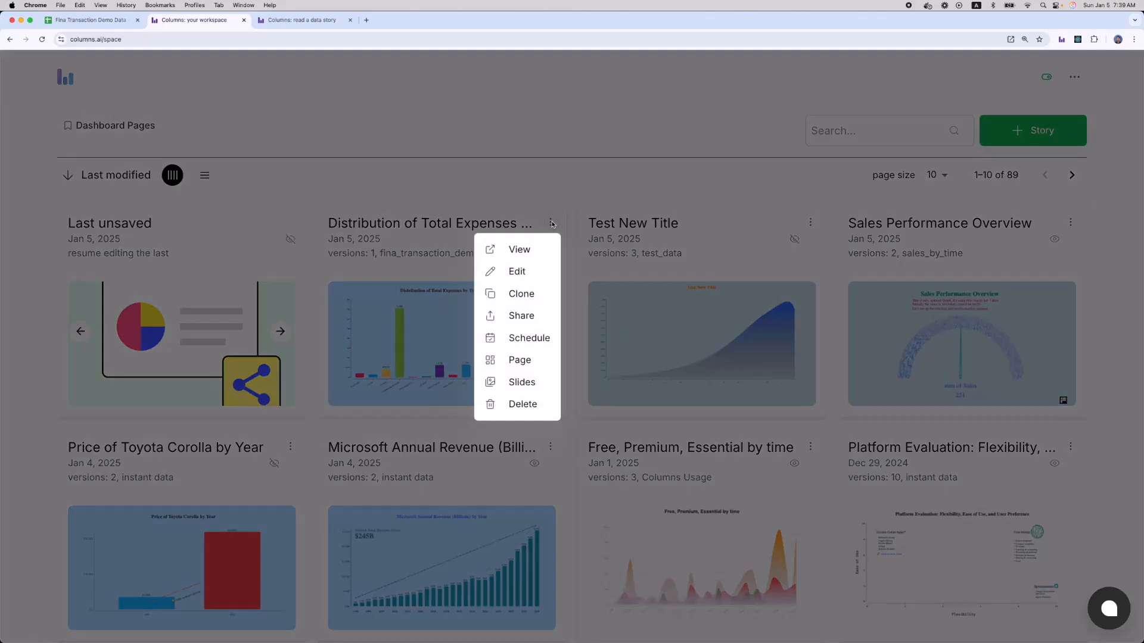
{"action": "left_click", "coordinate": [520, 341]}
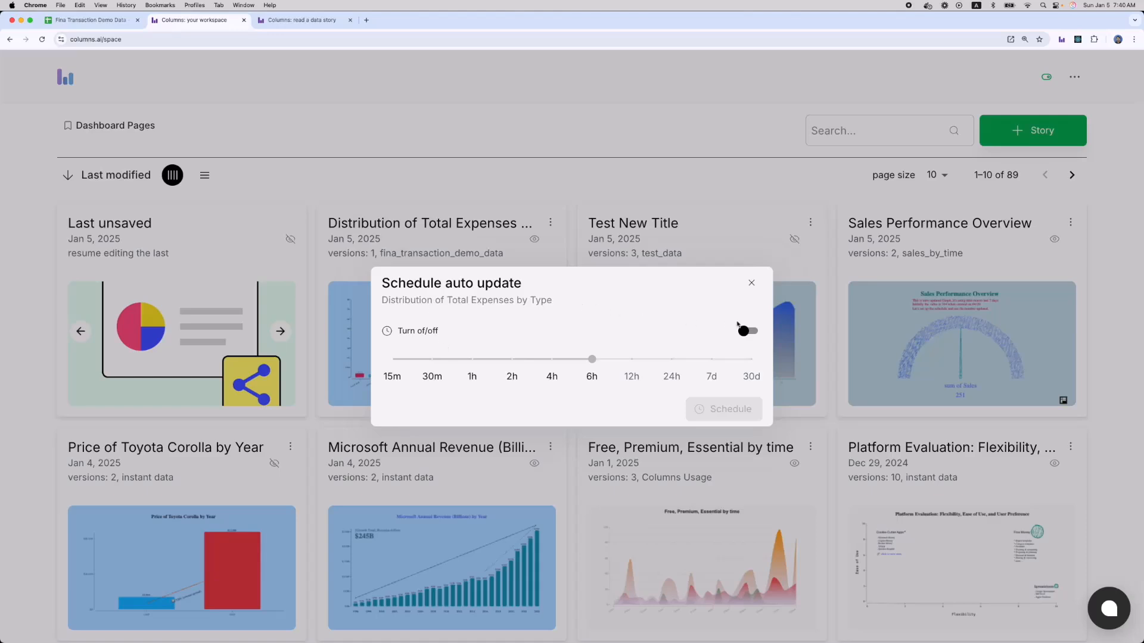
{"action": "left_click", "coordinate": [745, 331]}
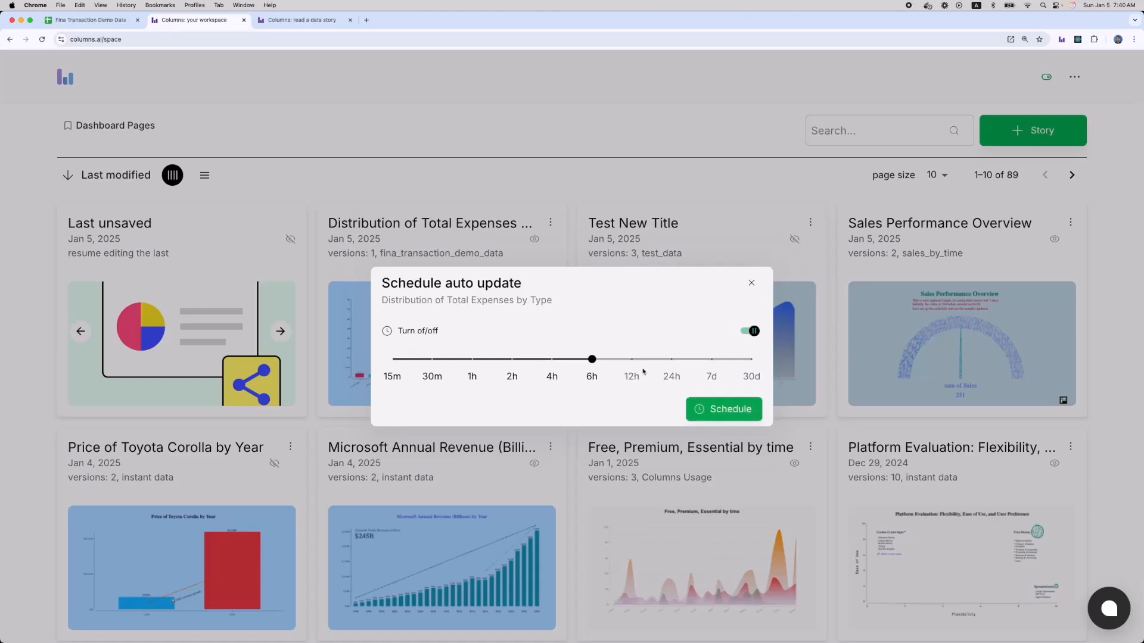
{"action": "left_click", "coordinate": [474, 360]}
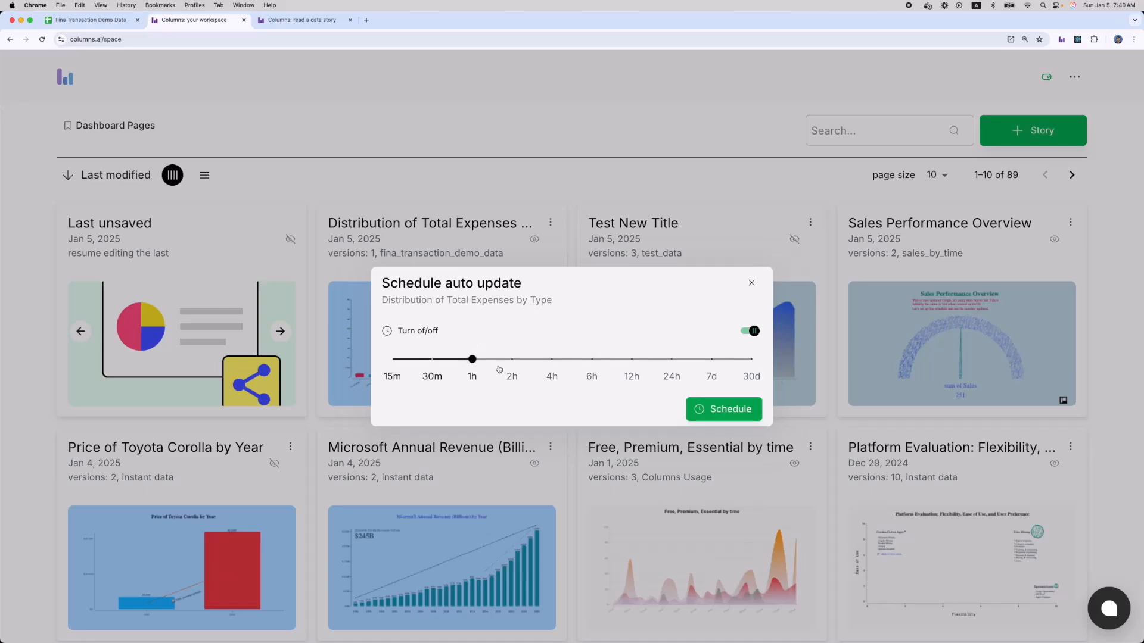
{"action": "left_click", "coordinate": [592, 362]}
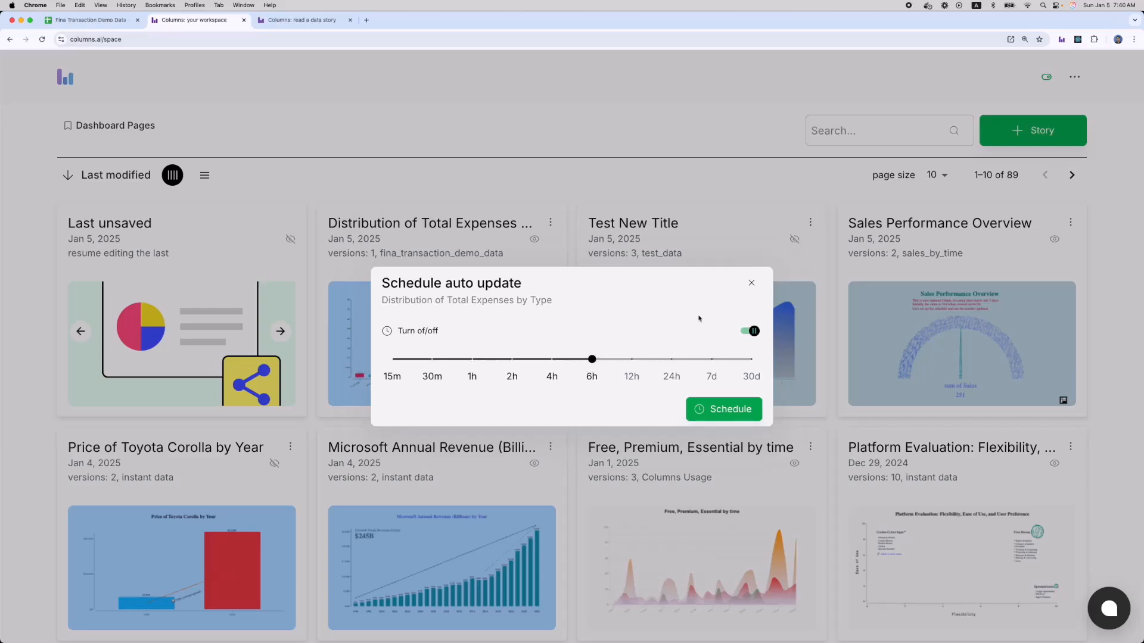
{"action": "left_click", "coordinate": [750, 284]}
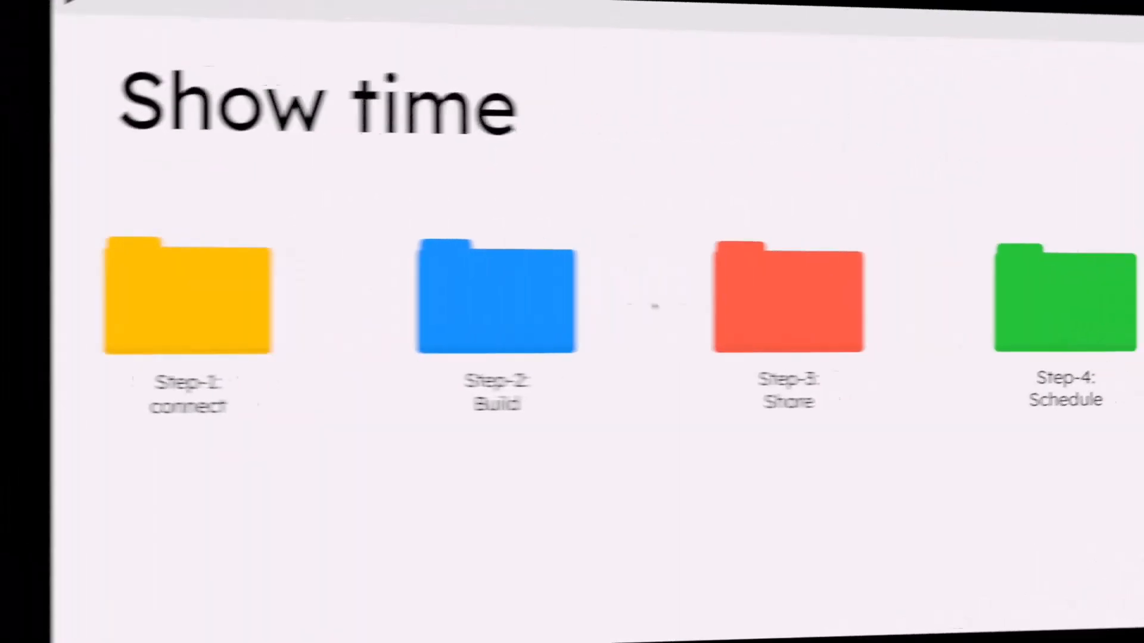